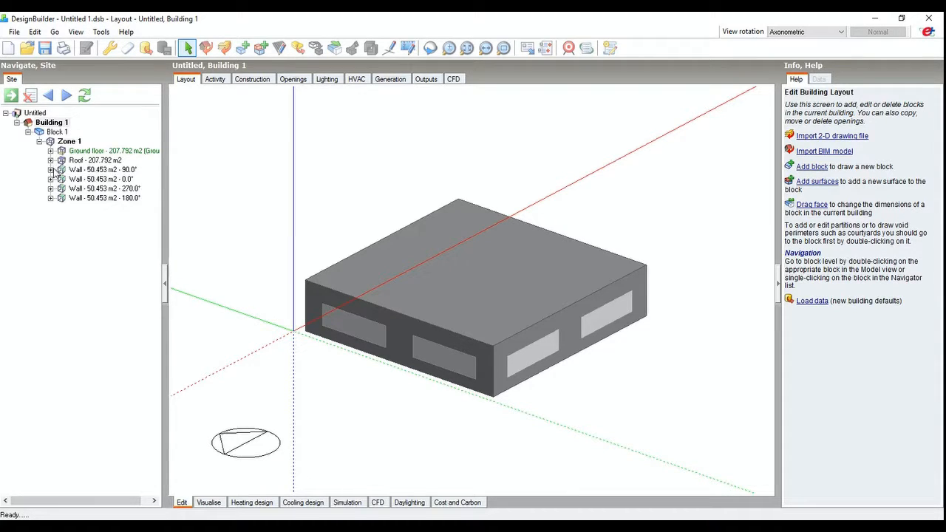
Open the construction data of the external surface belonging to Zone 1's 90.0° wall.
click(50, 169)
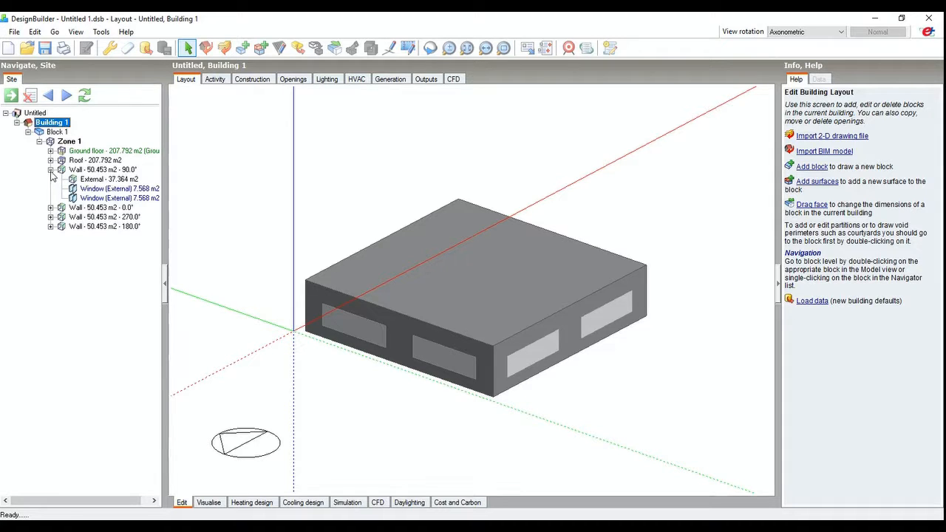
click(100, 181)
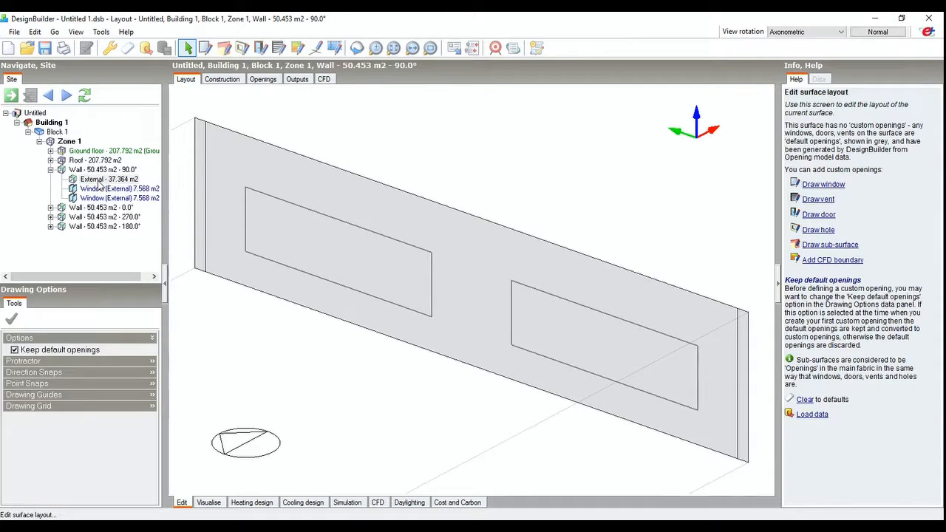
click(226, 82)
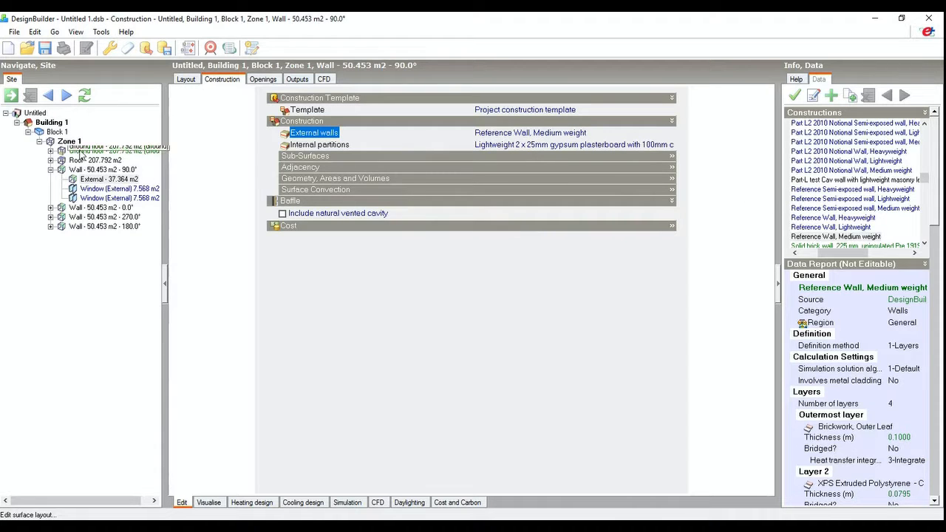
Compare the external wall construction set at building level with that of the 90.0° wall's external surface.
click(64, 132)
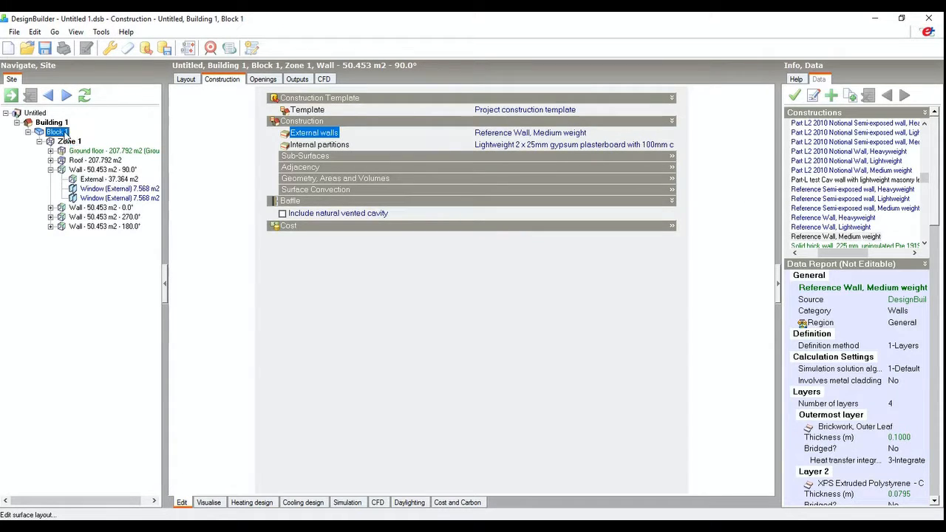
click(62, 124)
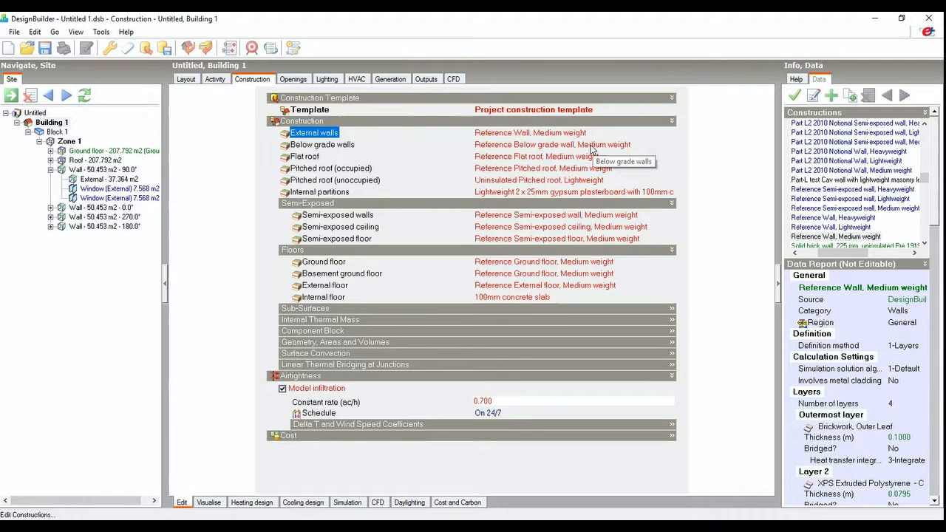
click(591, 134)
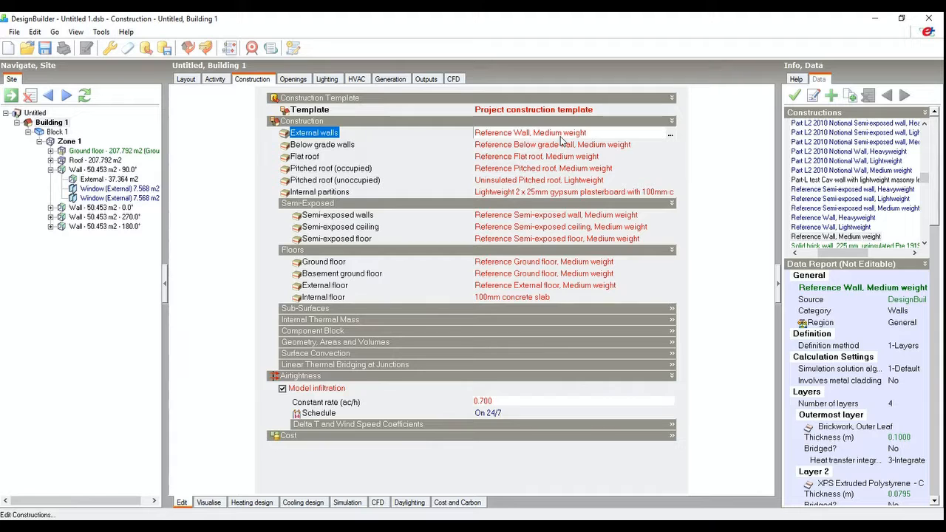
click(111, 180)
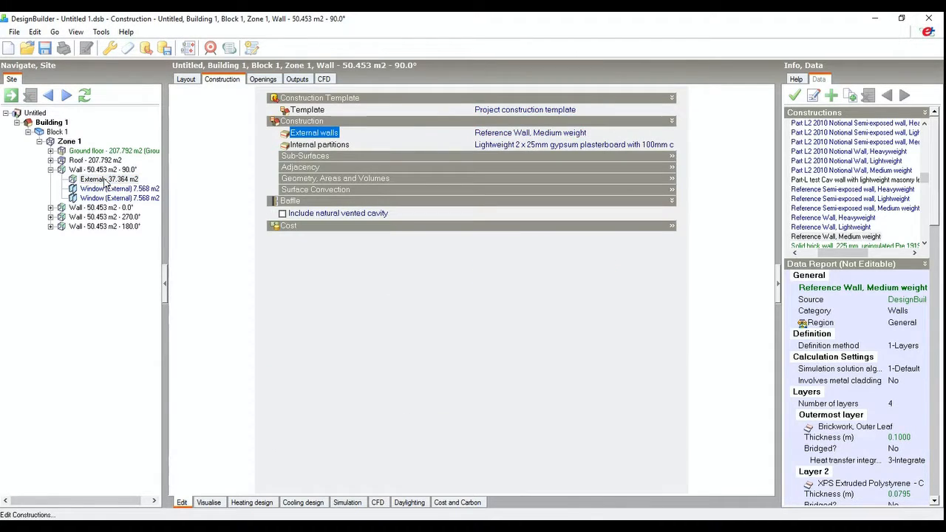
click(52, 121)
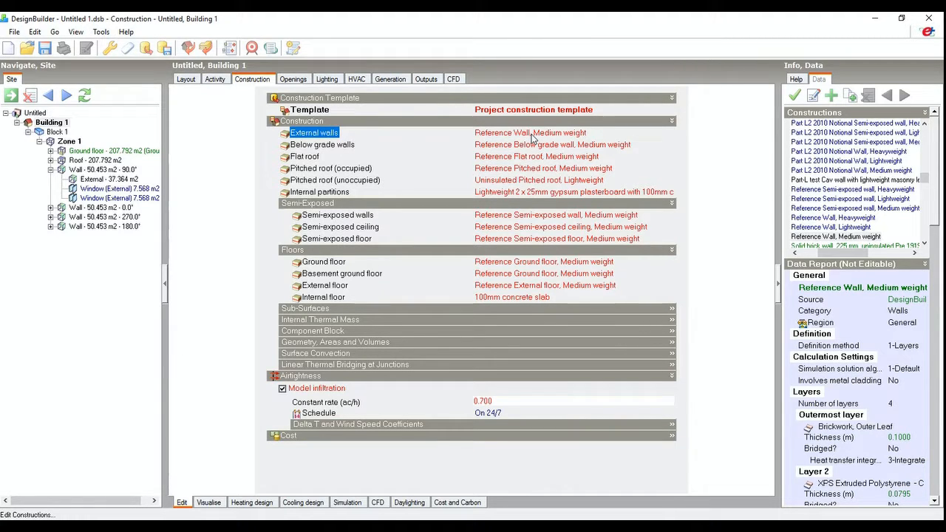
Try to insert a layer in the Reference Wall, Medium weight construction used for the building's external walls.
click(534, 136)
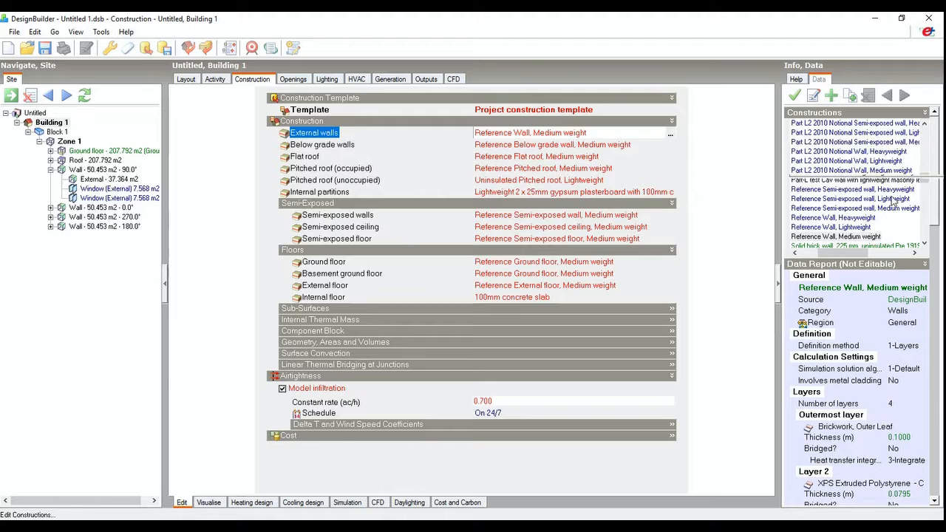
click(861, 238)
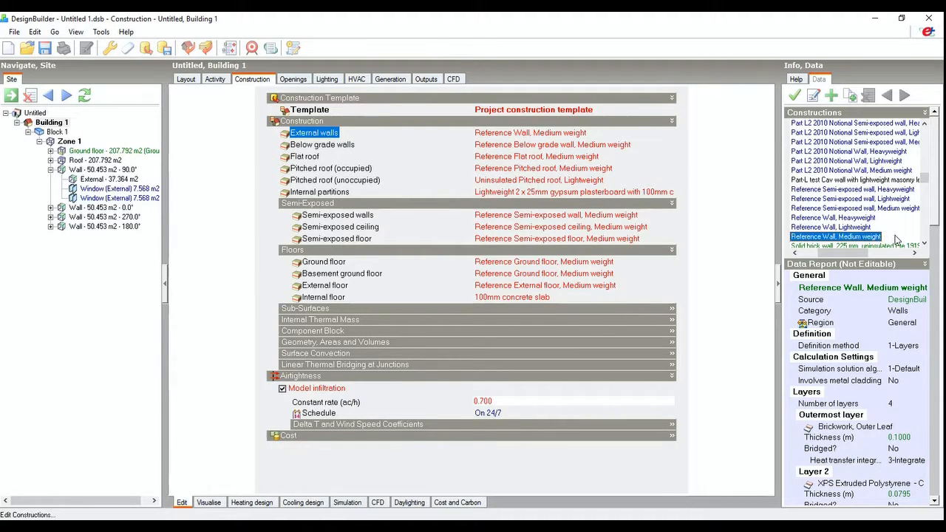
click(814, 96)
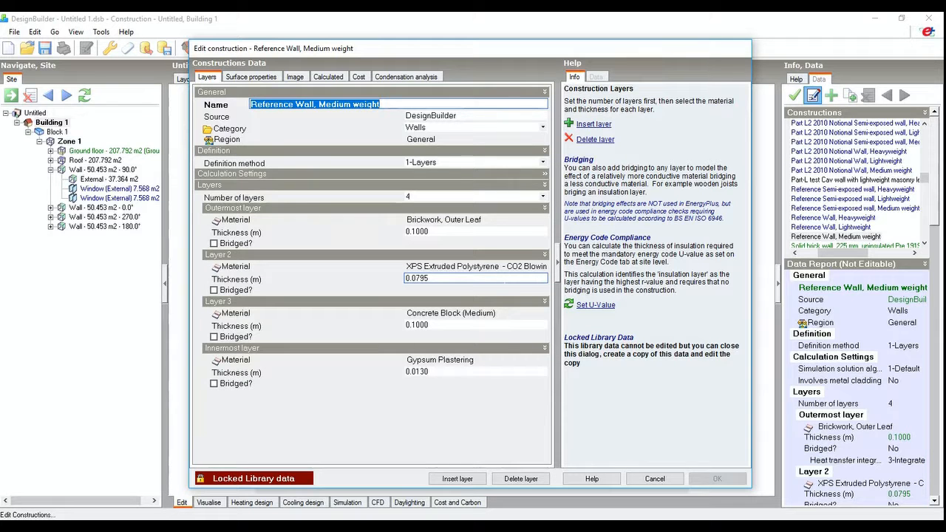
click(587, 126)
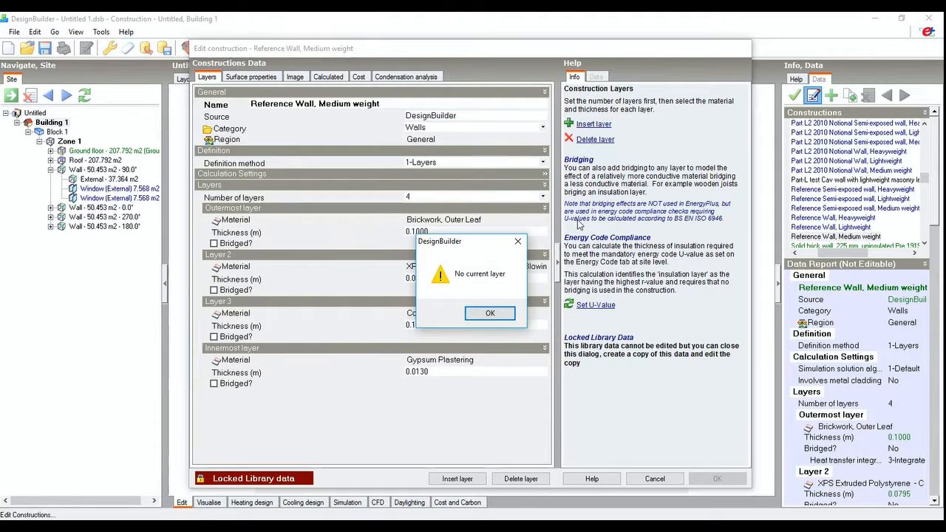
click(500, 315)
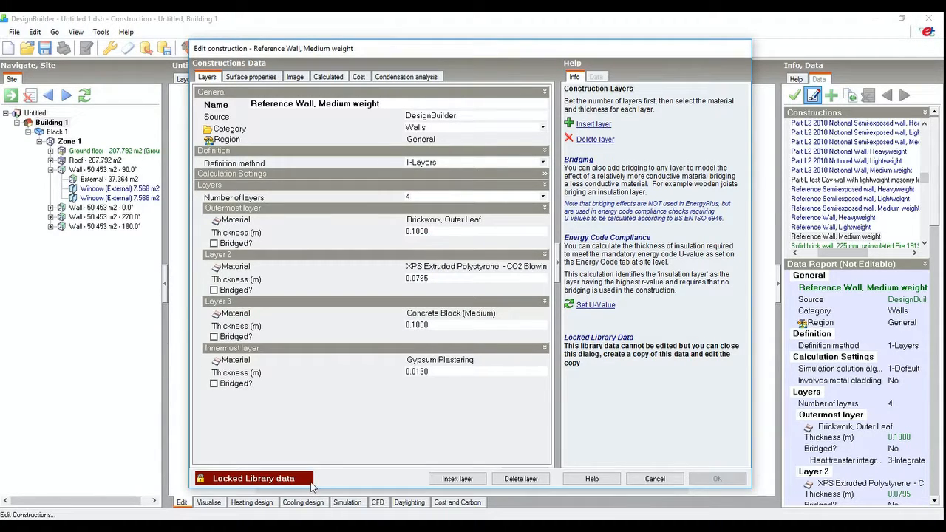
click(654, 479)
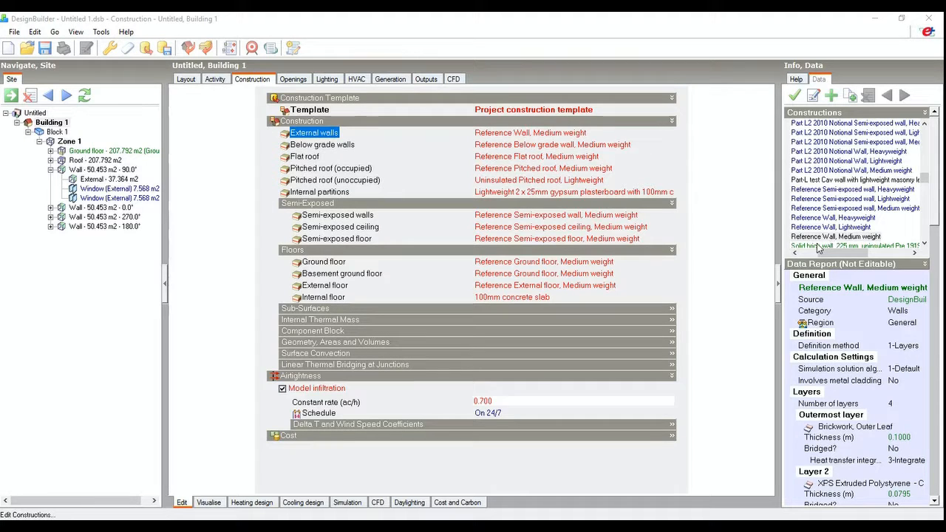
Duplicate the Reference Wall, Medium weight construction and rename the copy Reference Wall, Medium weight_modified in the constructions list.
click(849, 97)
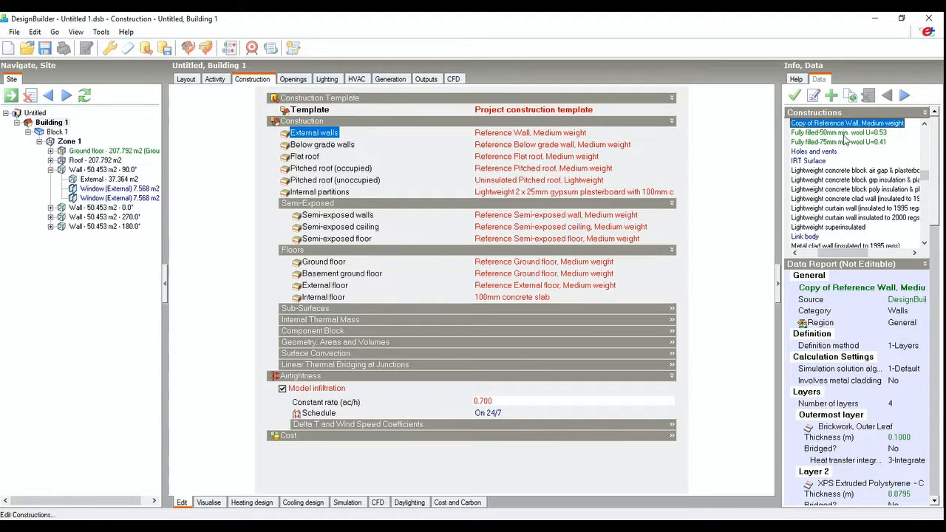
click(807, 124)
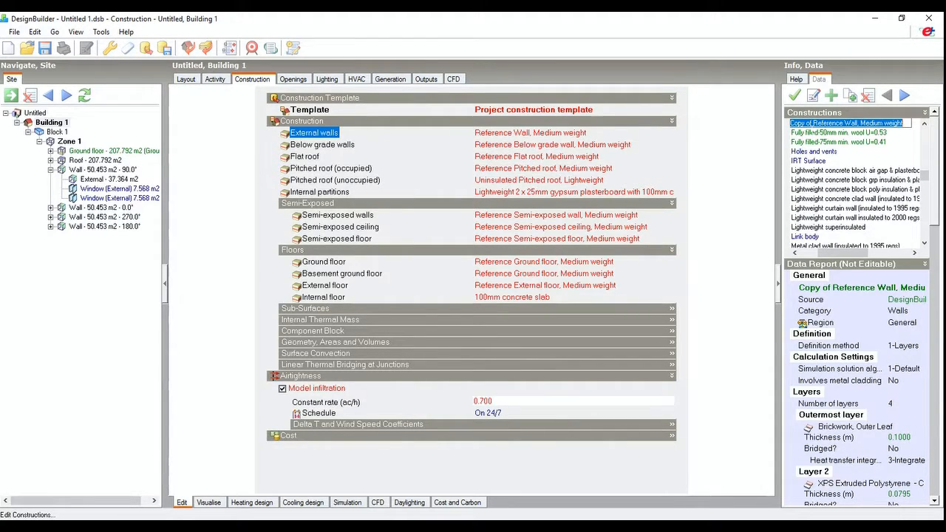
click(835, 122)
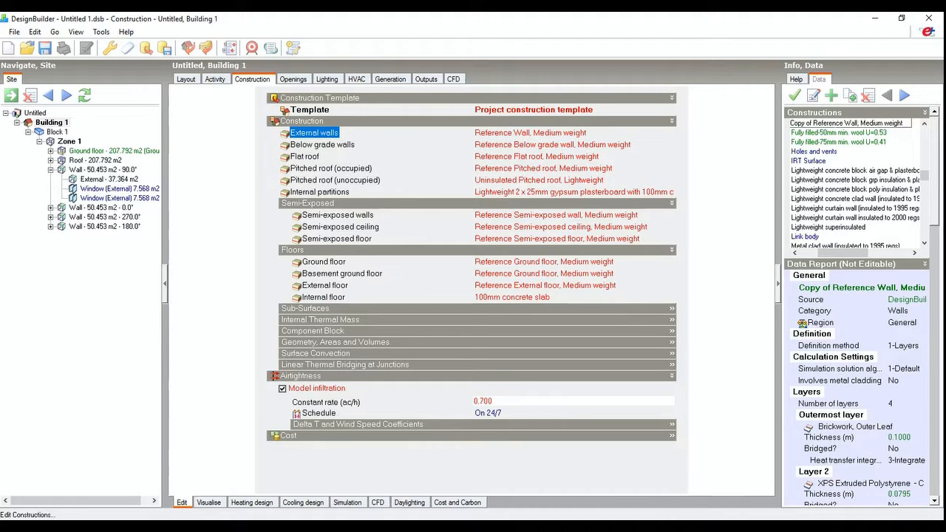
drag(815, 123, 790, 123)
key(Delete)
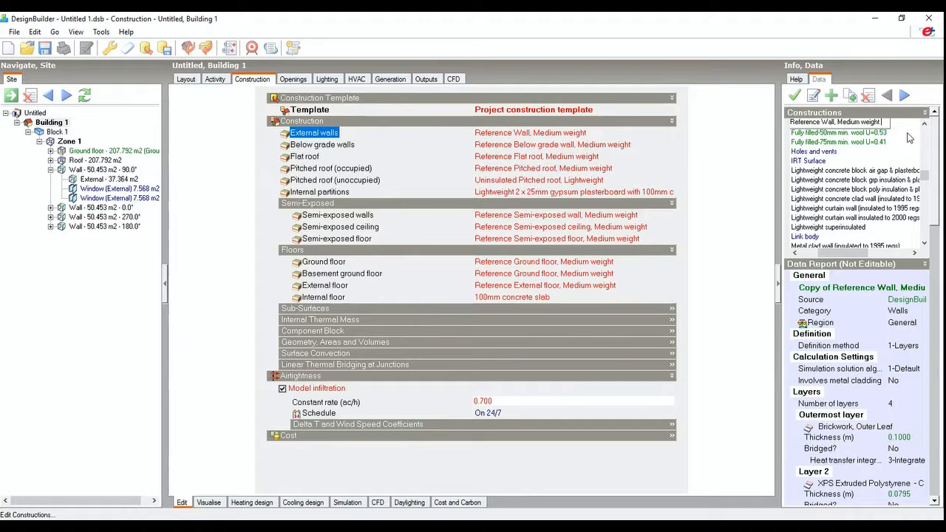
text(modified)
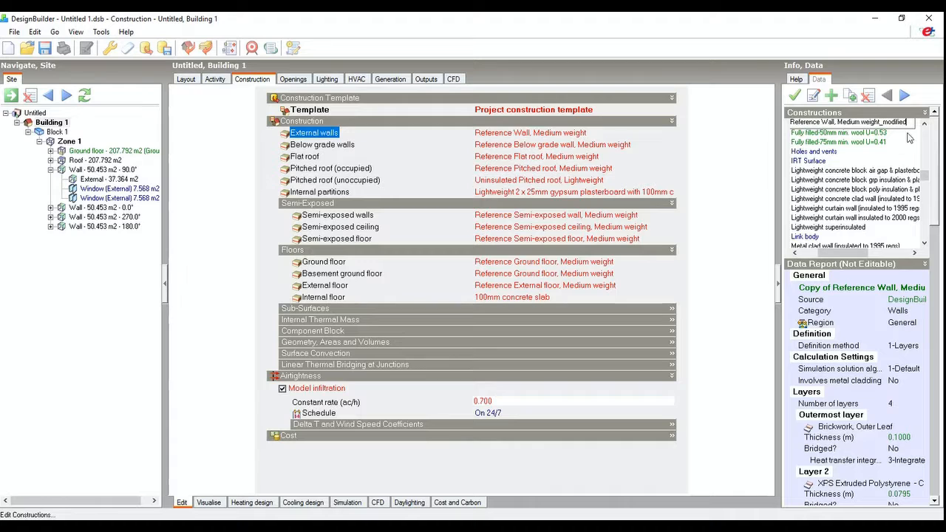
key(Return)
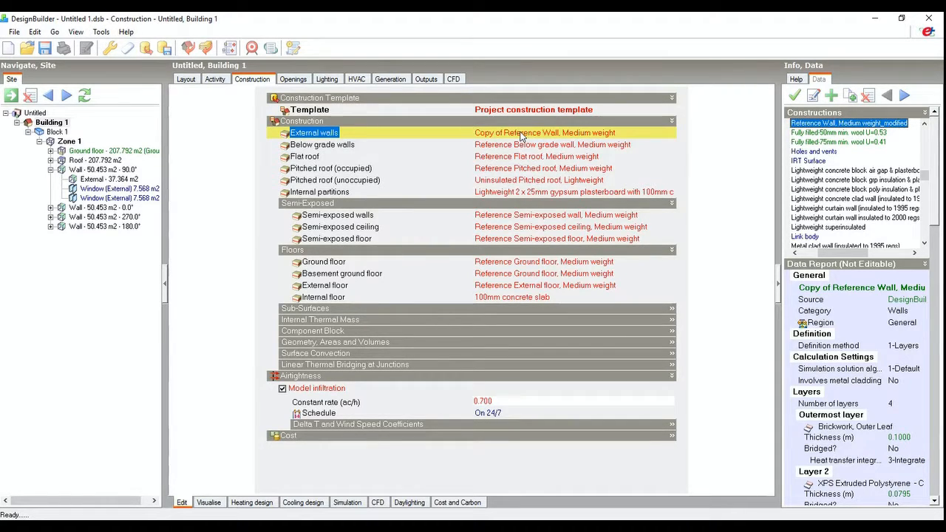
Select Copy of Reference Wall, Medium weight as the building's external wall construction.
click(522, 135)
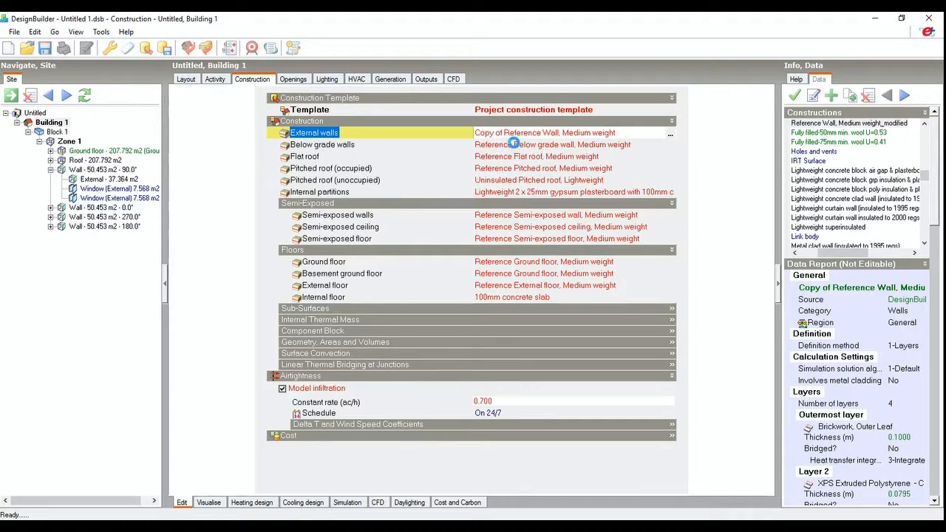
click(671, 133)
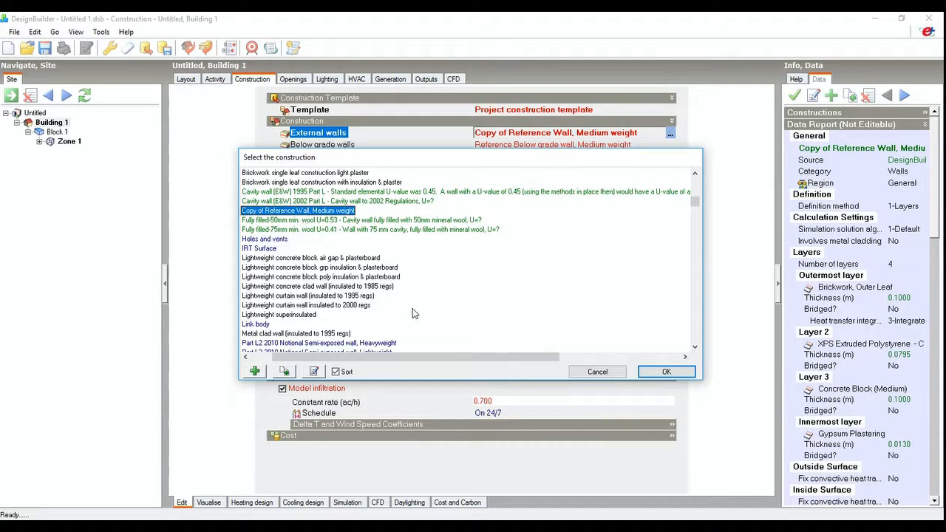
click(669, 376)
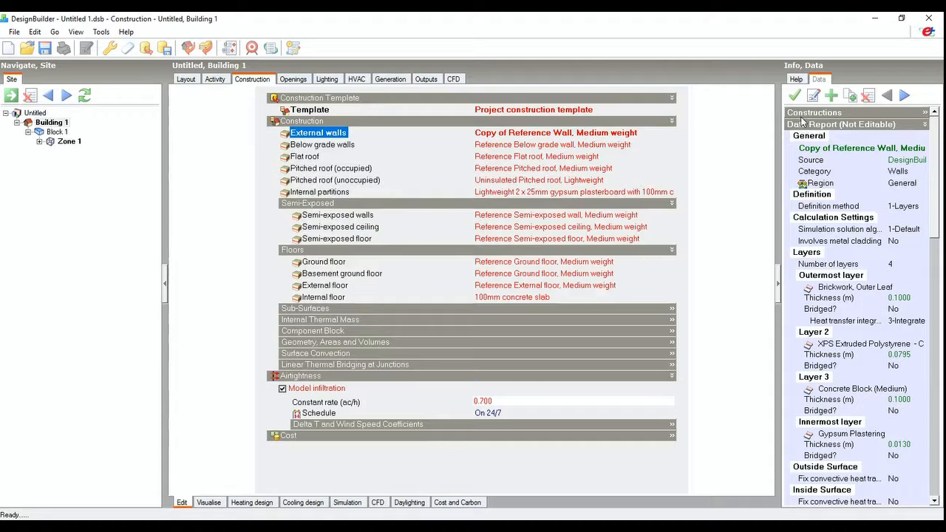
Open the copied wall construction for editing and set its name to Reference Wall, Medium weight_modified.
click(820, 112)
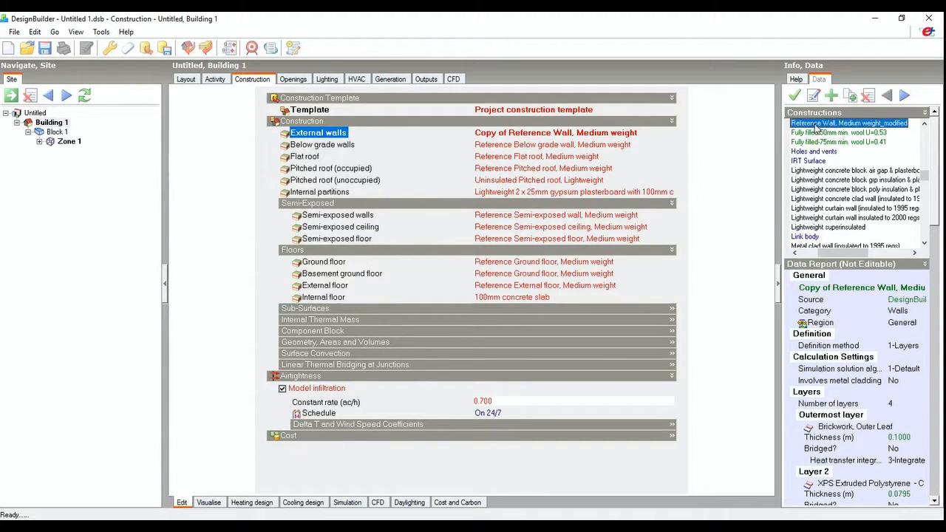
click(813, 95)
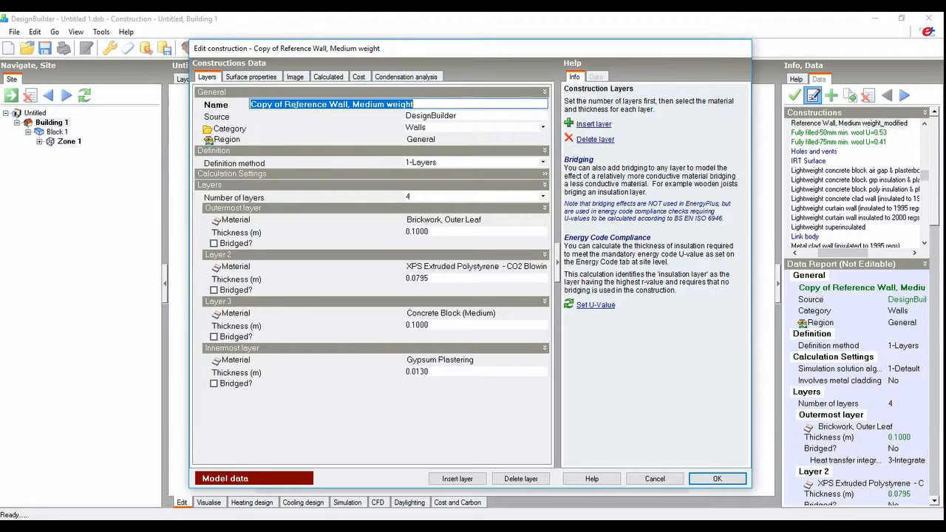
click(295, 105)
drag(285, 105, 191, 107)
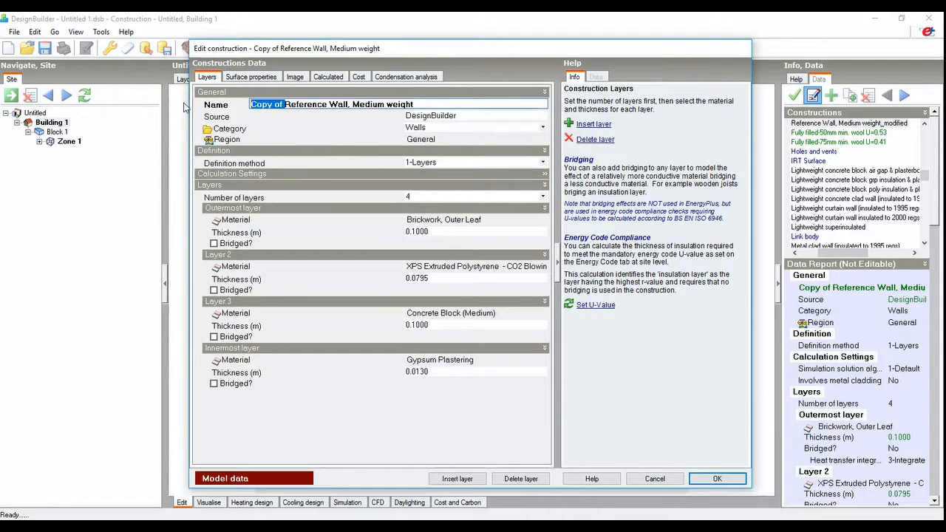
key(Delete)
text(_)
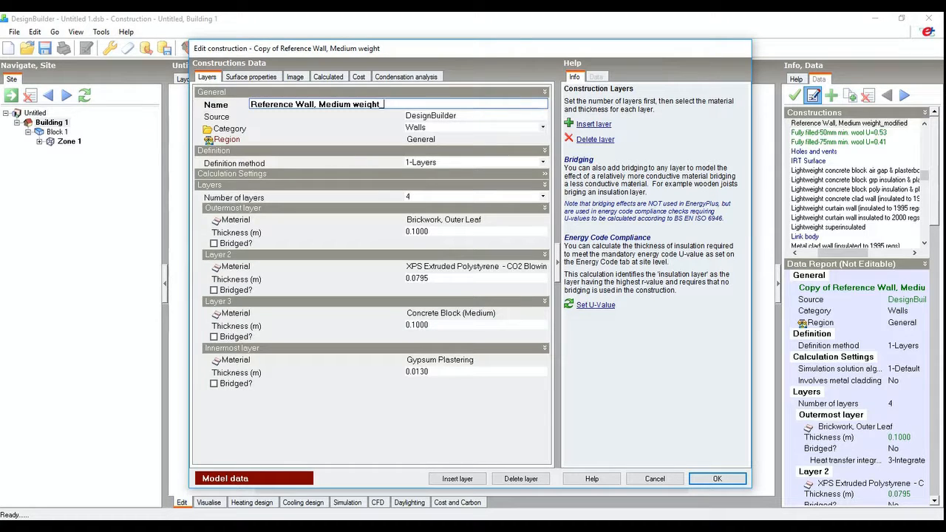
text(modified)
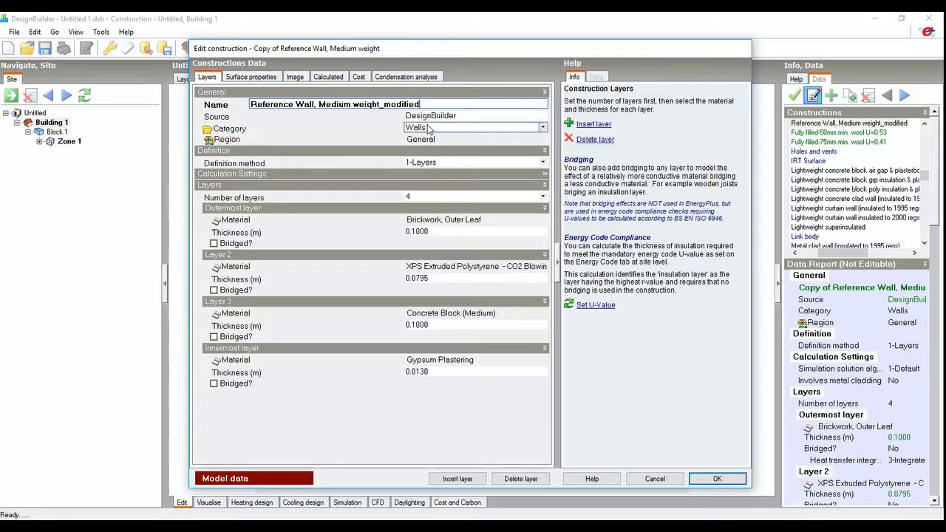
Set the number of layers of the modified wall construction to 2.
click(426, 199)
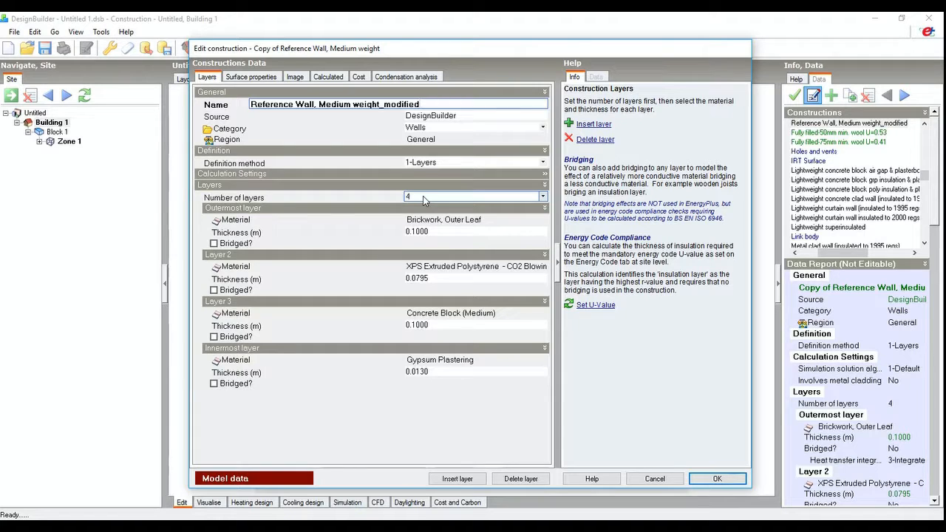
click(425, 199)
scroll(443, 222, up, 1)
click(435, 209)
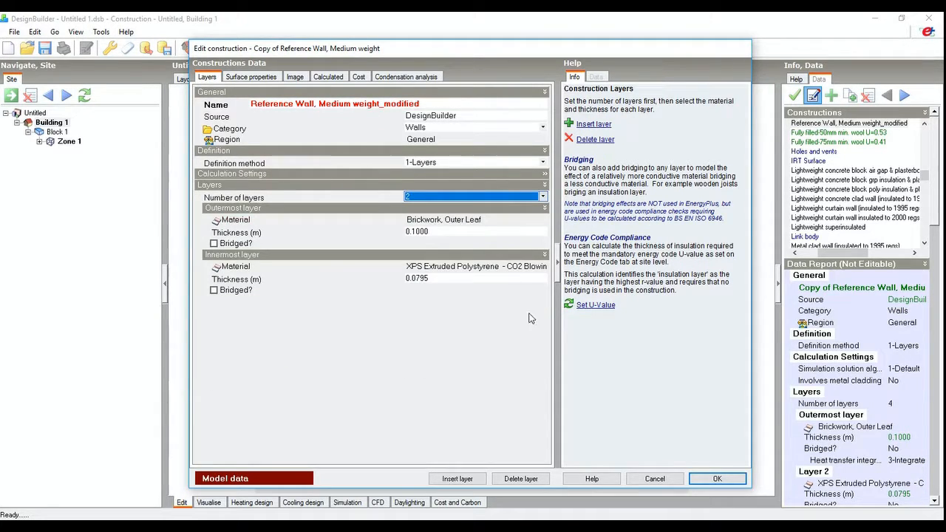
click(493, 196)
click(482, 239)
click(493, 197)
scroll(486, 216, up, 1)
click(487, 219)
Assign Cement/plaster/mortar - cement from the Concretes category as the material of the innermost wall layer.
click(490, 268)
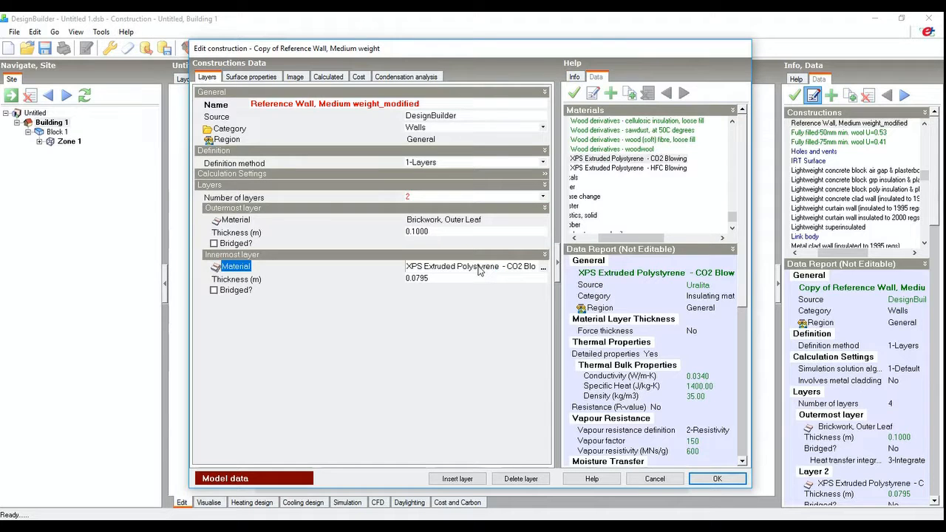
drag(643, 237, 577, 237)
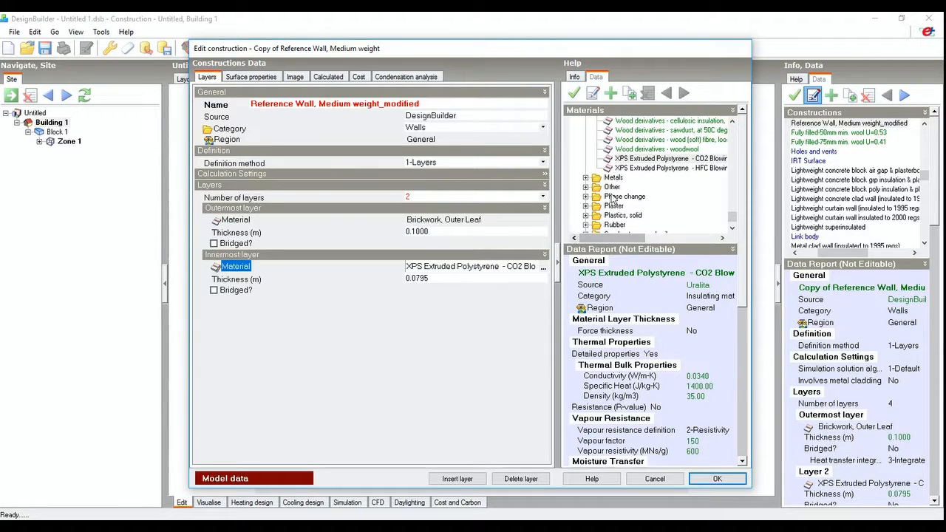
scroll(627, 190, up, 5)
scroll(626, 189, up, 6)
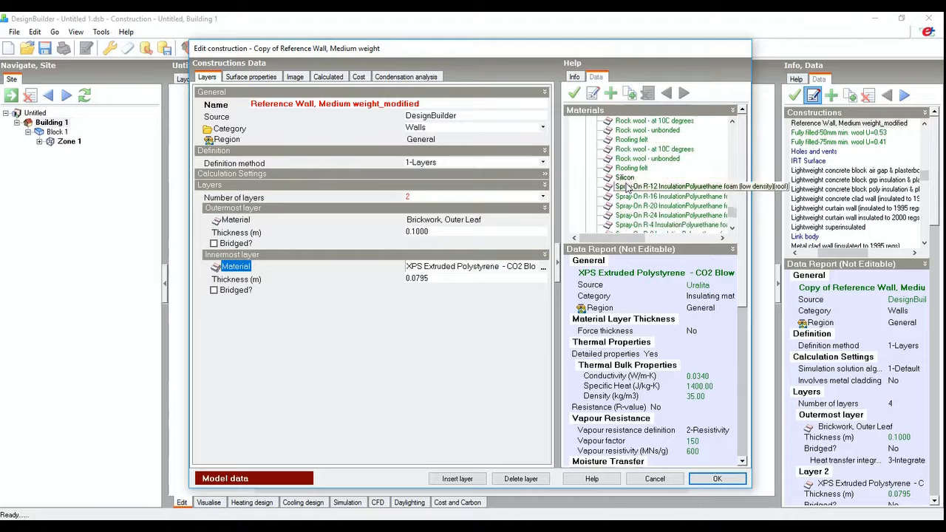
scroll(626, 189, up, 6)
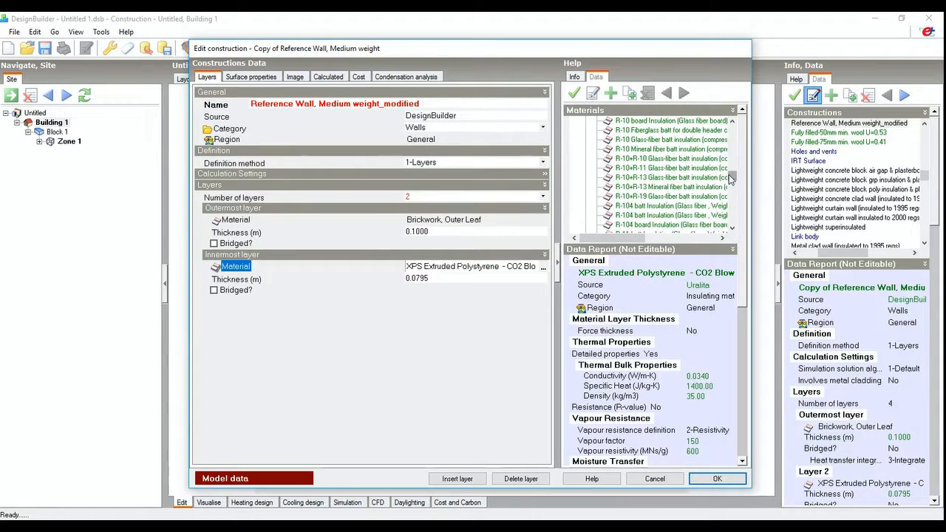
drag(732, 176, 732, 127)
click(586, 169)
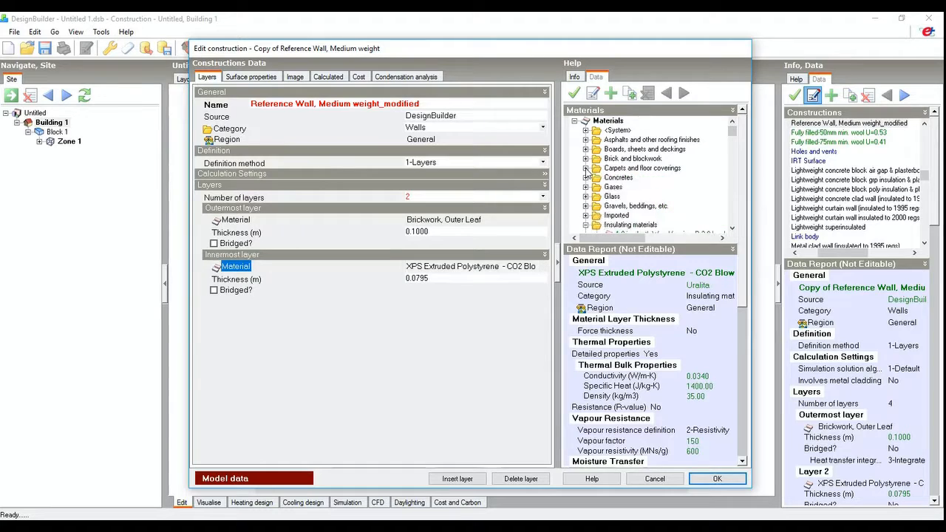
click(629, 180)
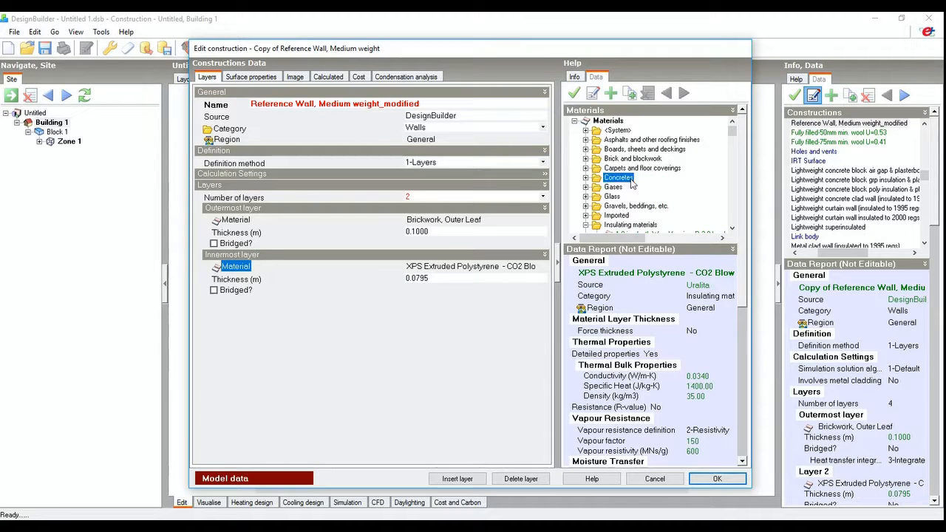
click(586, 177)
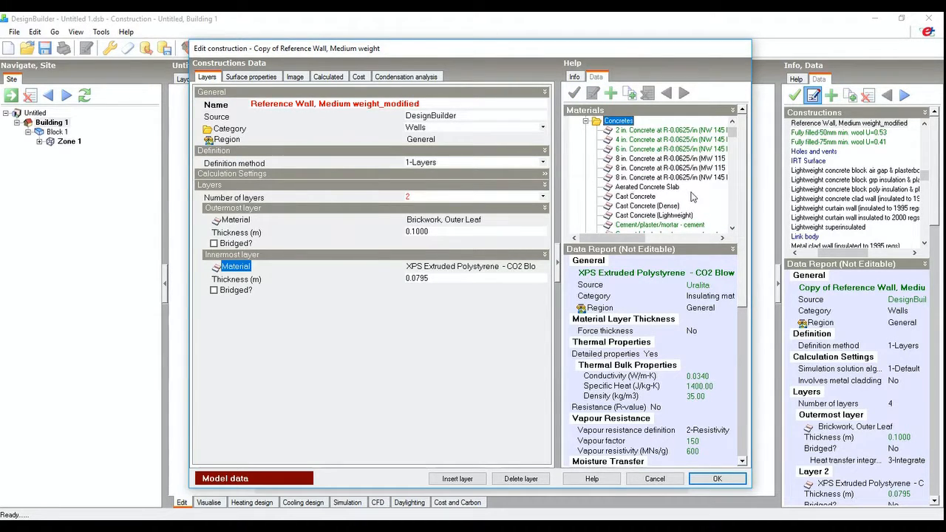
scroll(684, 188, down, 6)
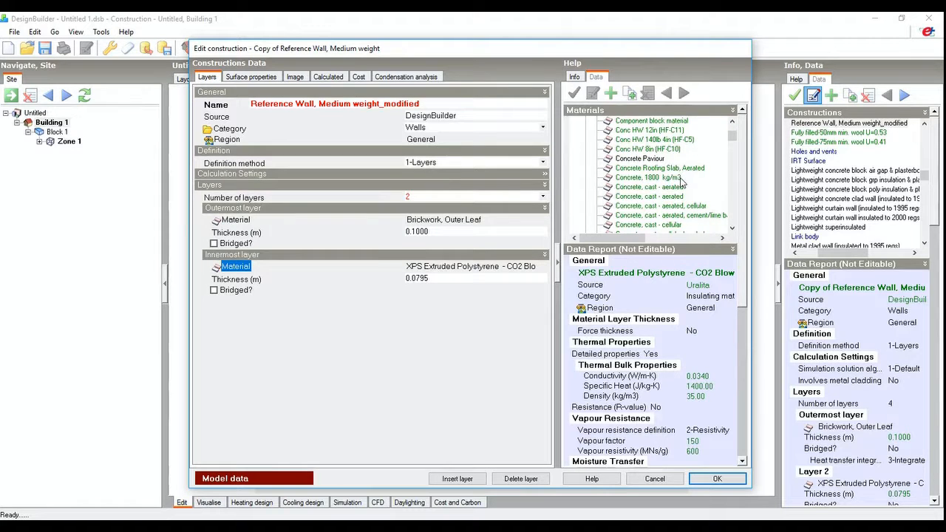
scroll(681, 181, up, 2)
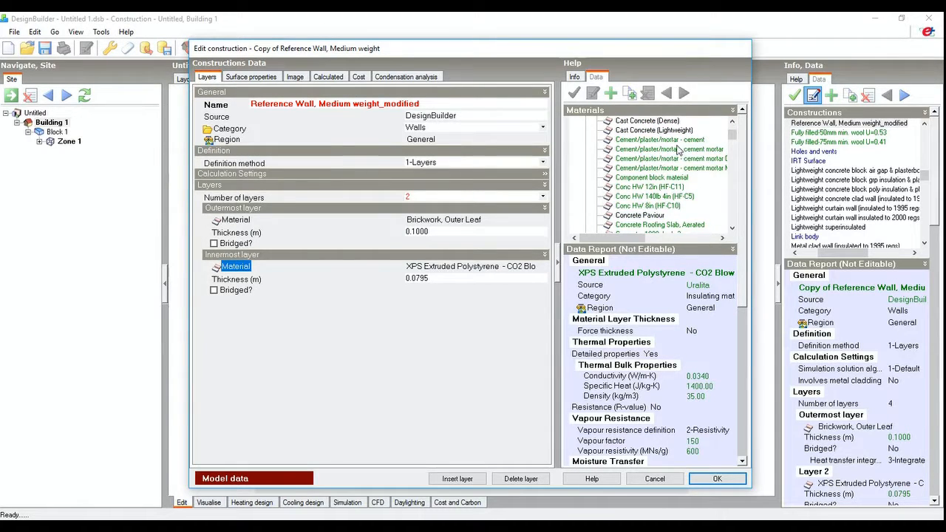
click(660, 139)
click(574, 92)
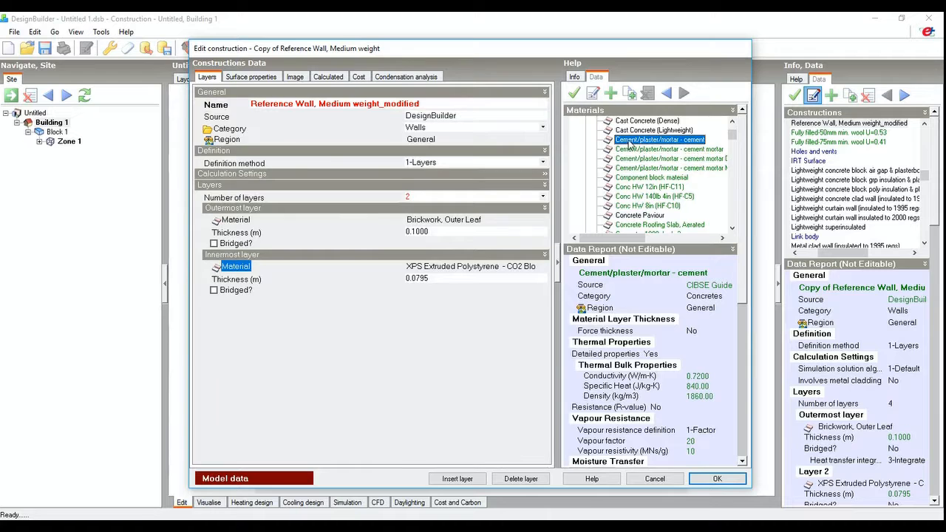
Save the edited wall construction and refresh the construction data at building level.
click(436, 282)
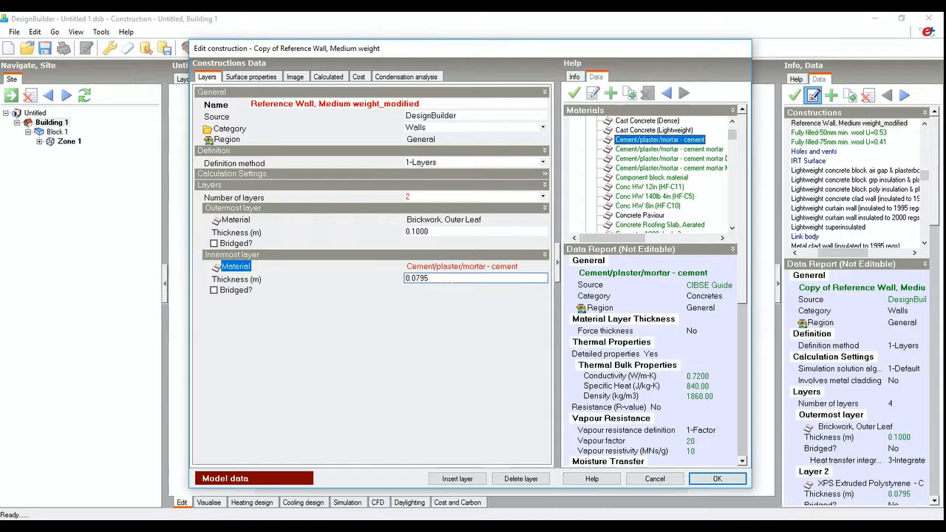
click(443, 233)
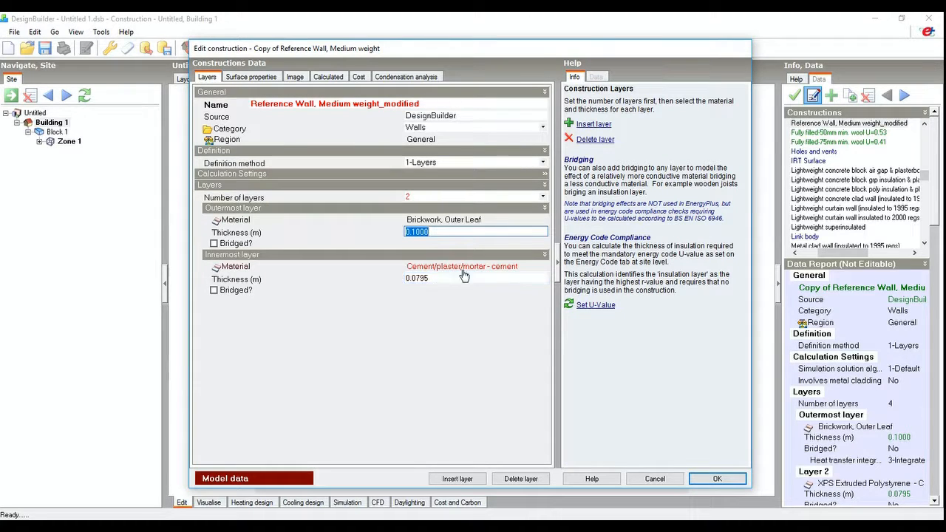
click(724, 480)
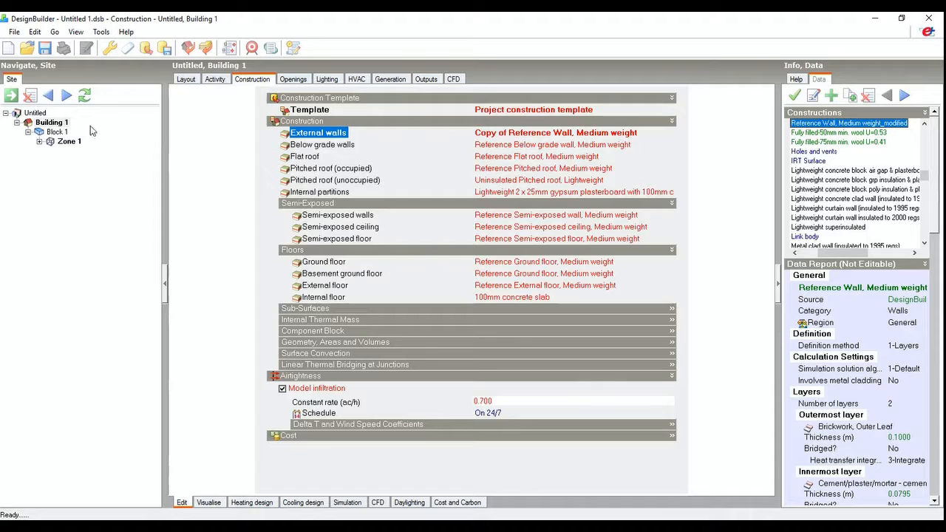
click(59, 132)
click(46, 124)
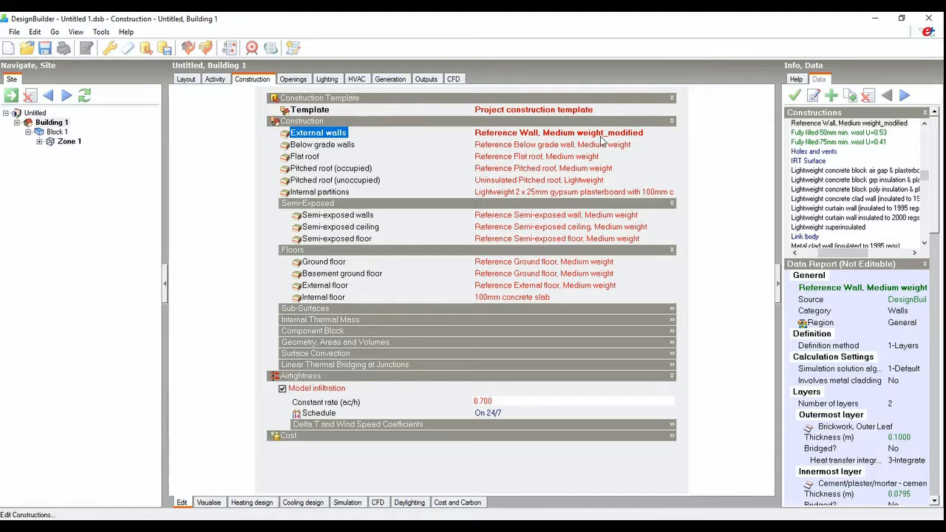
Expand Zone 1 and inspect the external wall construction assigned to its 0.0° wall.
click(39, 141)
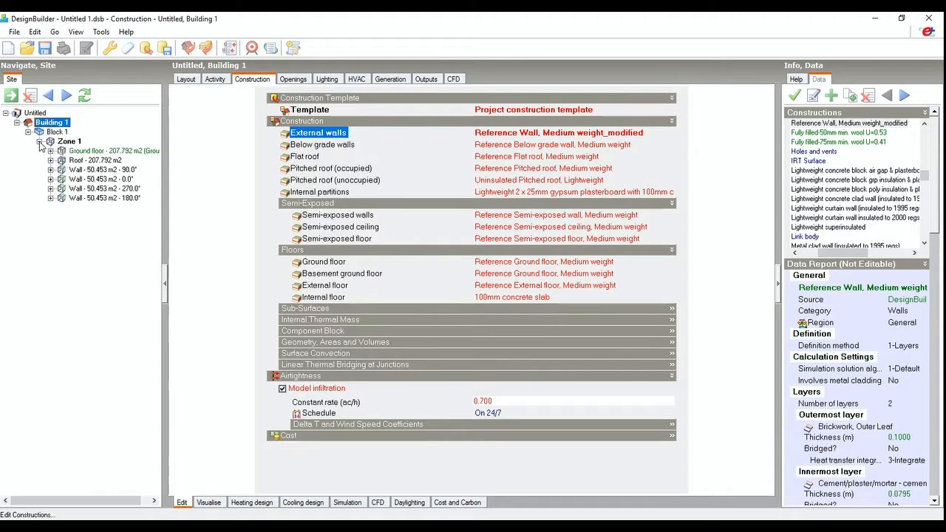
click(118, 179)
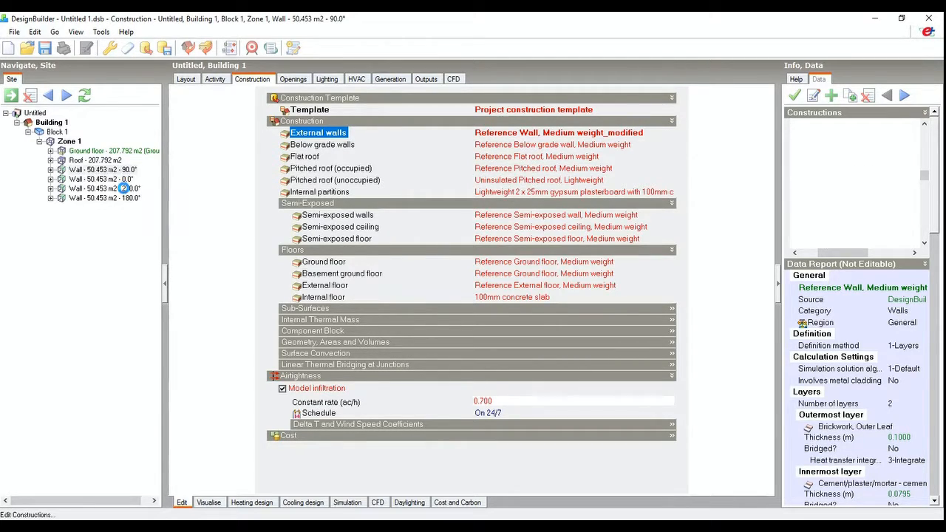
click(541, 133)
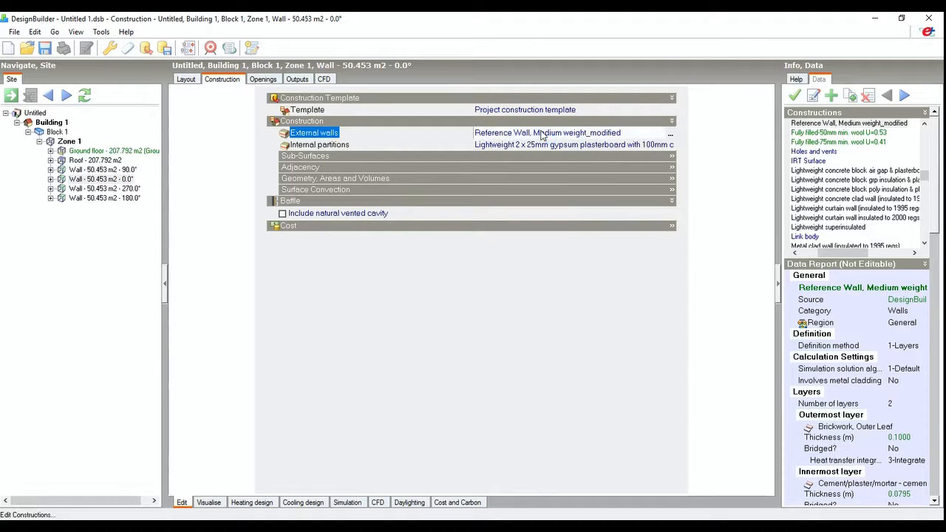
click(872, 124)
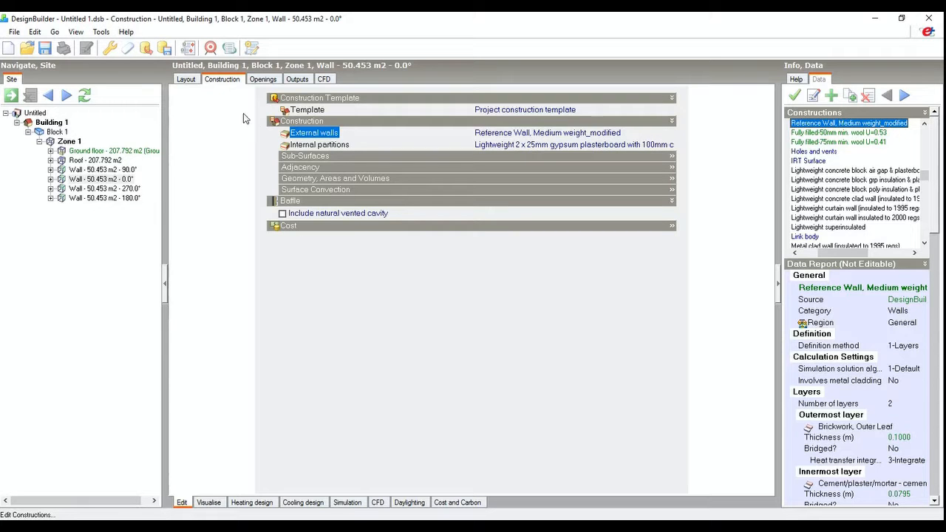
click(264, 80)
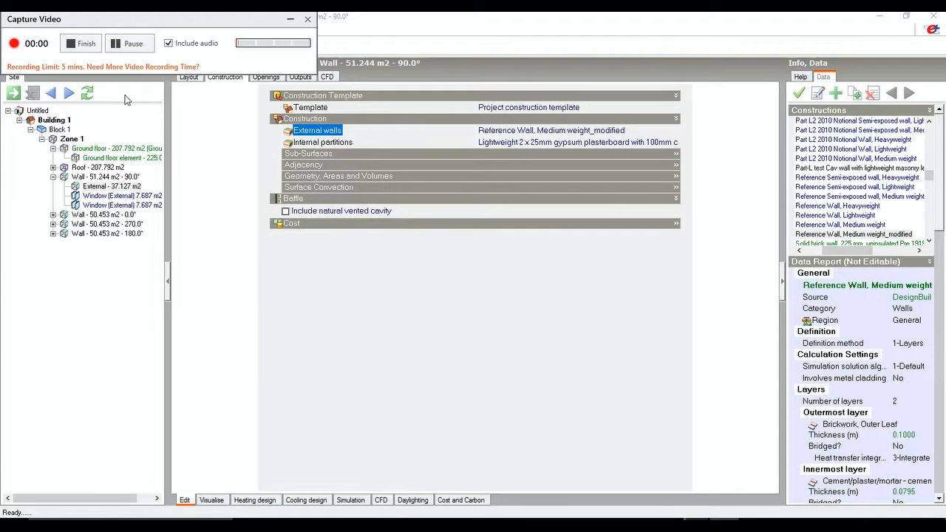
Open Reference Wall, Medium weight_modified and review its surface properties, cross-section image, cost and calculated thermal data before closing it.
click(290, 21)
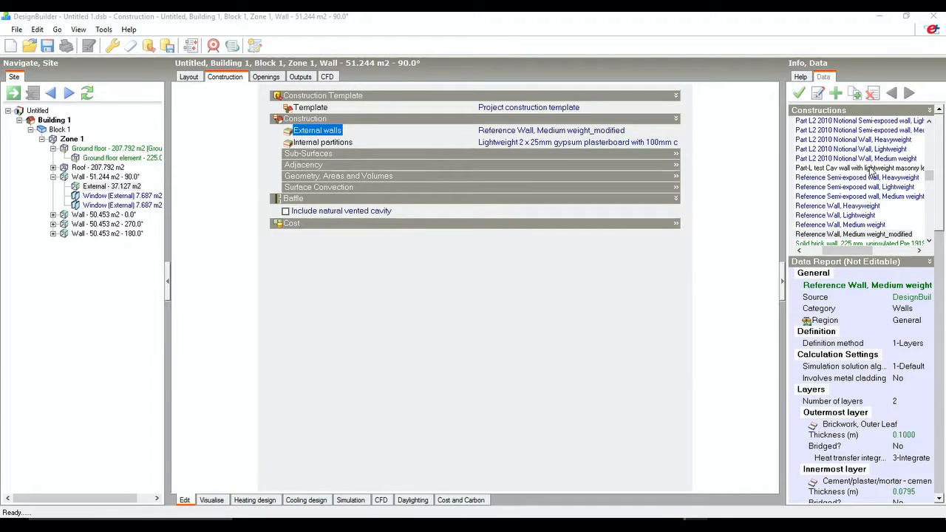
click(849, 235)
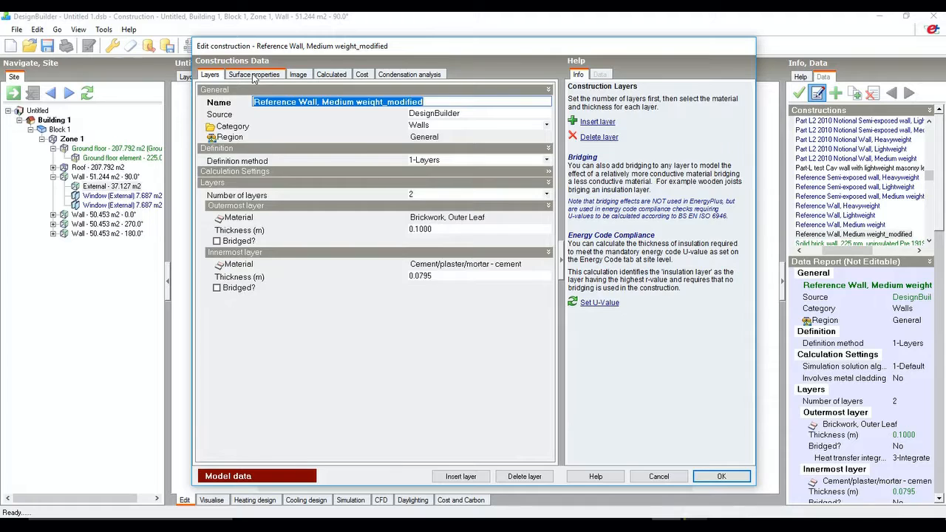
click(253, 75)
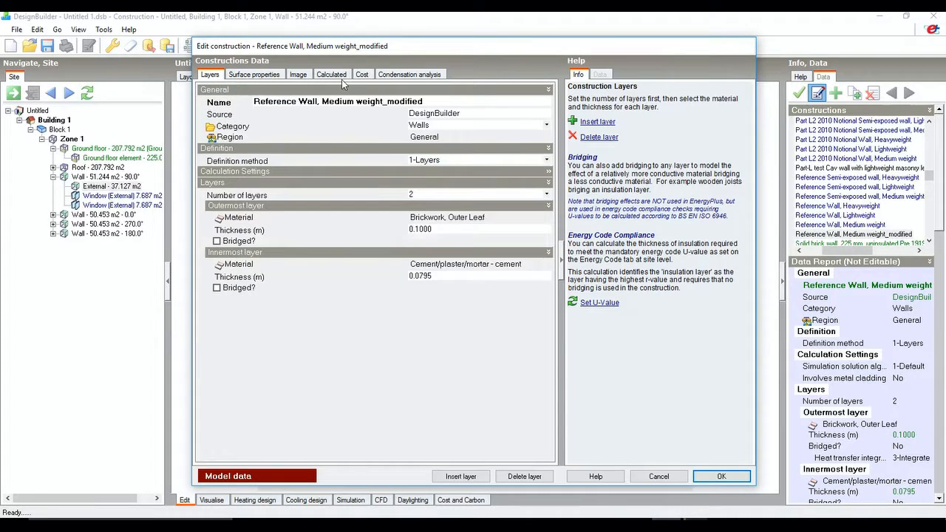
click(300, 74)
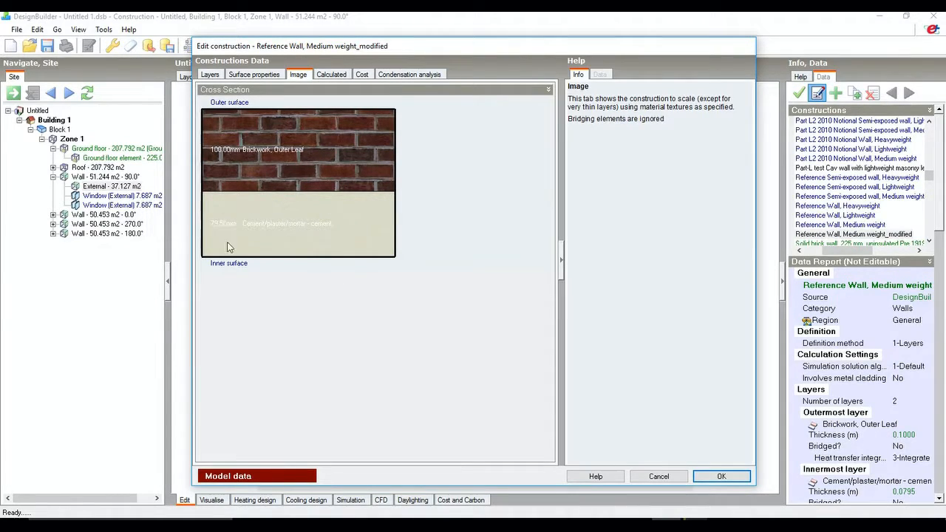
click(361, 75)
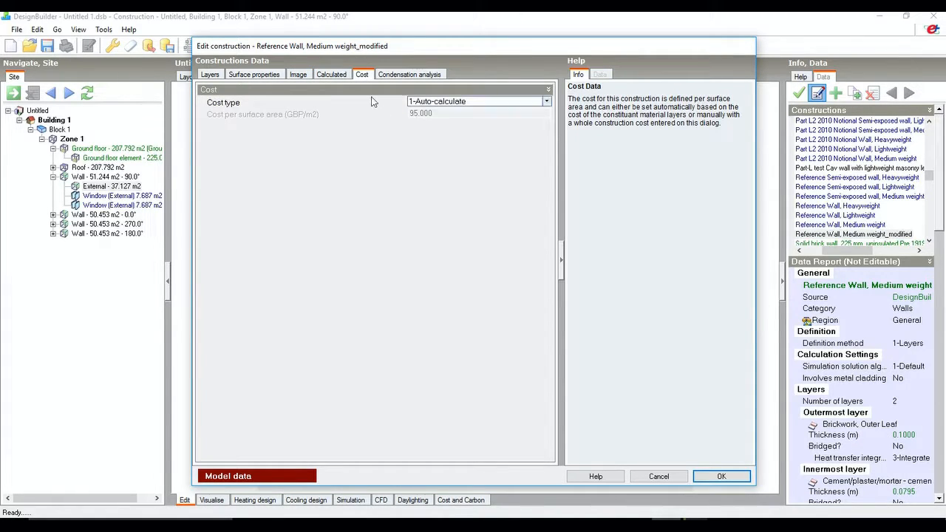
click(342, 77)
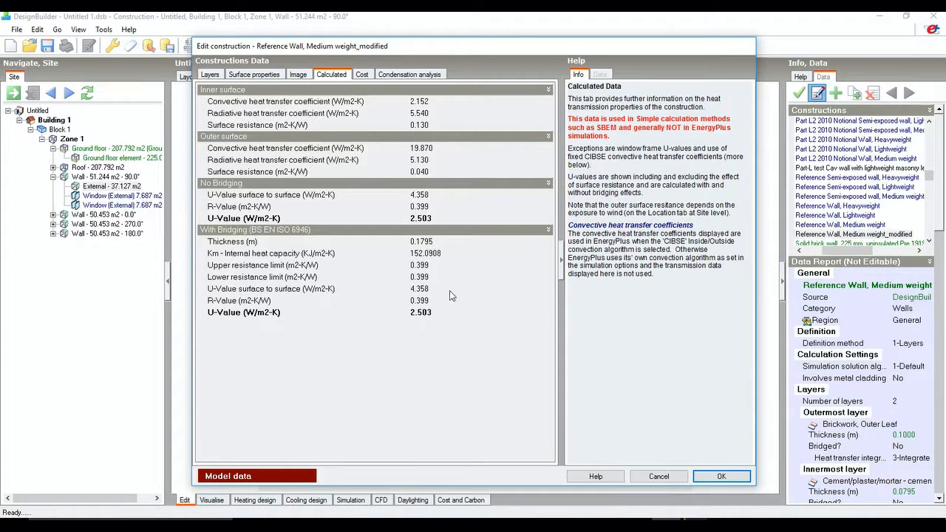
click(721, 476)
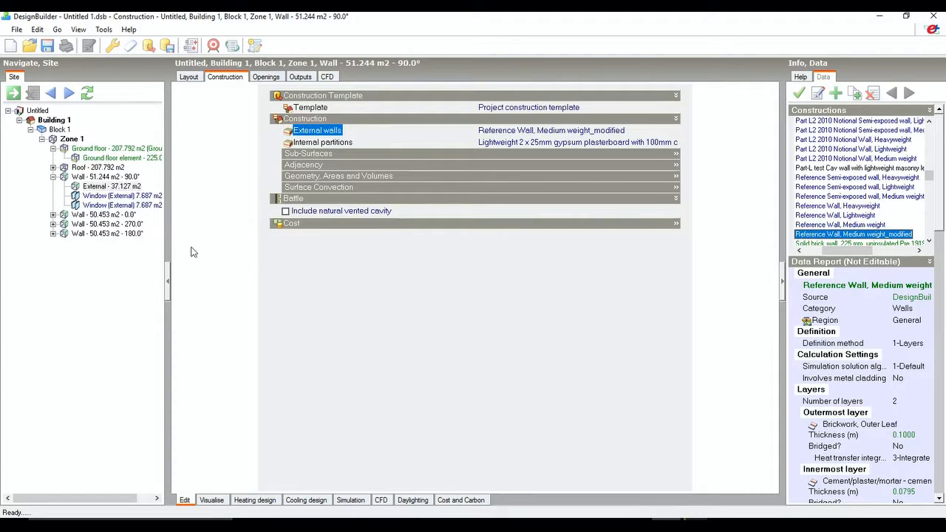
Assign the Reference Wall, Lightweight construction to the external wall of Zone 1's 0.0° wall surface.
click(87, 188)
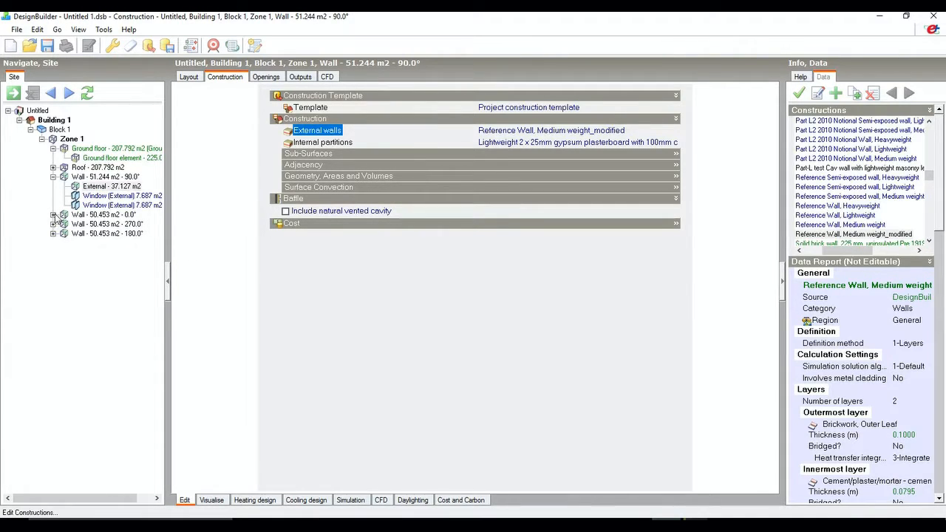
click(53, 215)
click(104, 224)
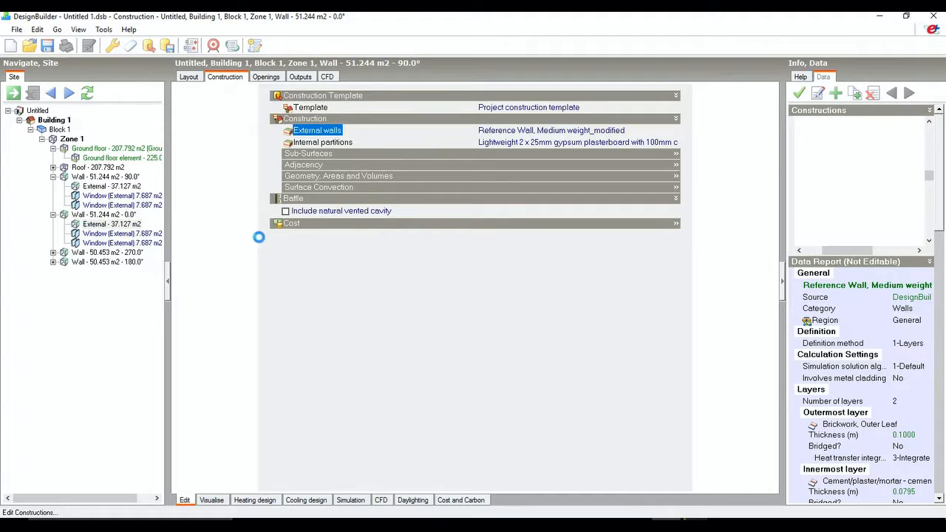
click(116, 225)
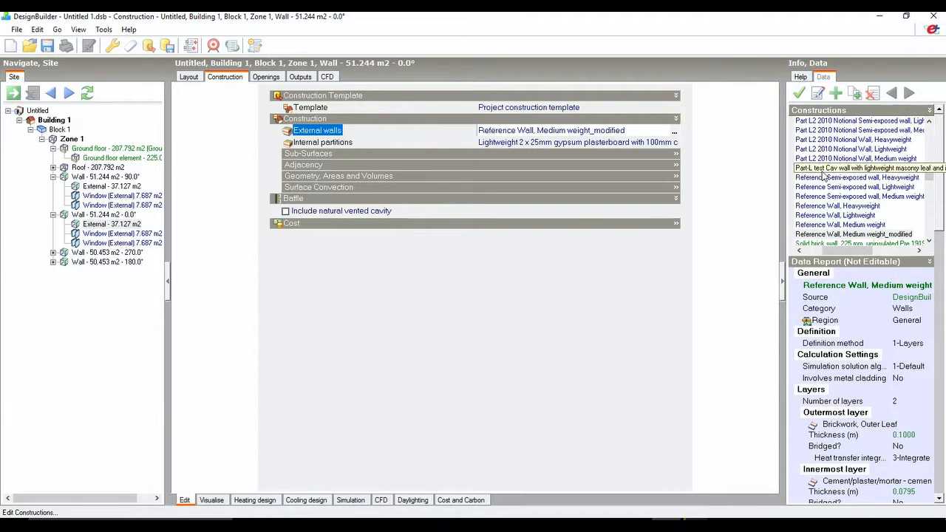
click(834, 217)
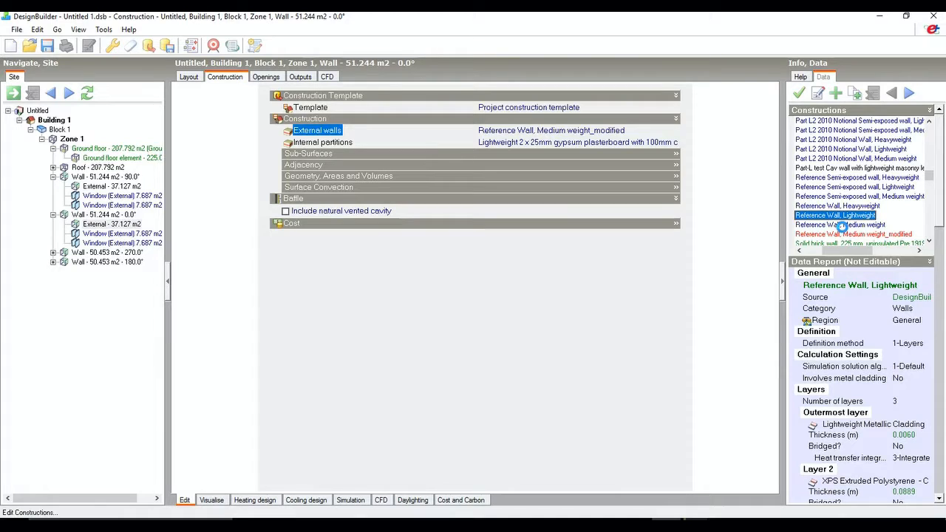
double_click(834, 217)
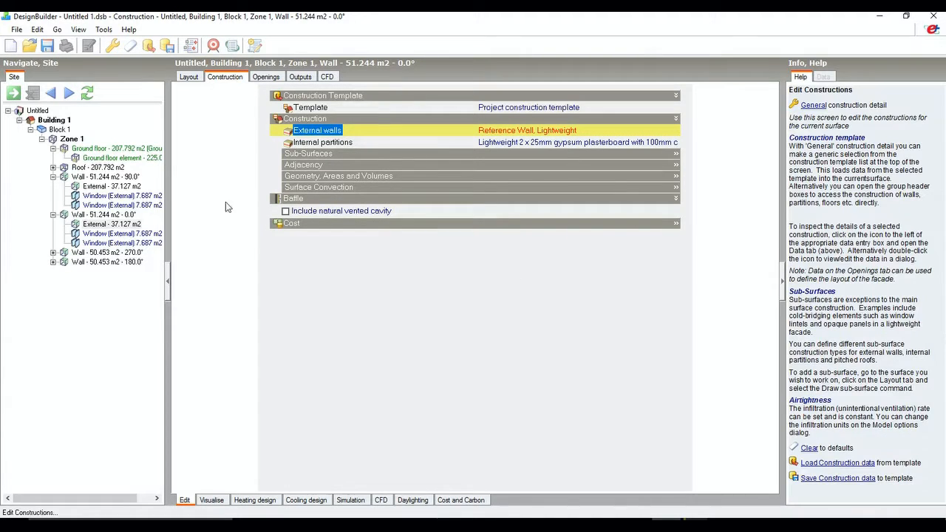
Check the external wall construction of Zone 1's 90.0° wall and return to the layout of Building 1.
click(116, 187)
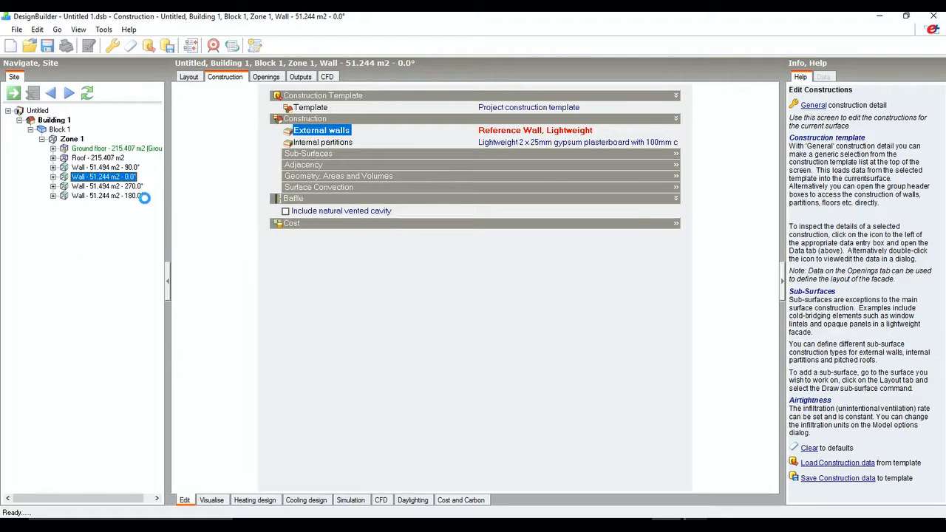
click(52, 169)
click(130, 178)
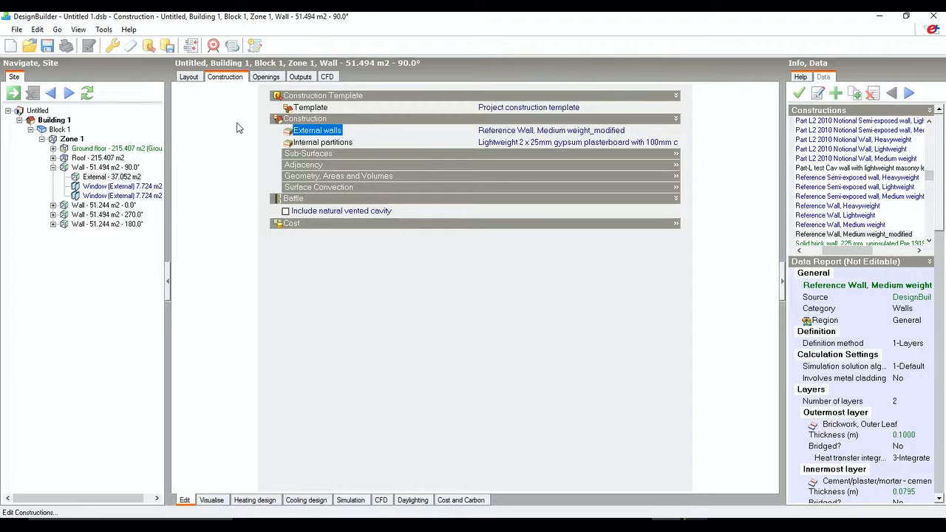
click(196, 79)
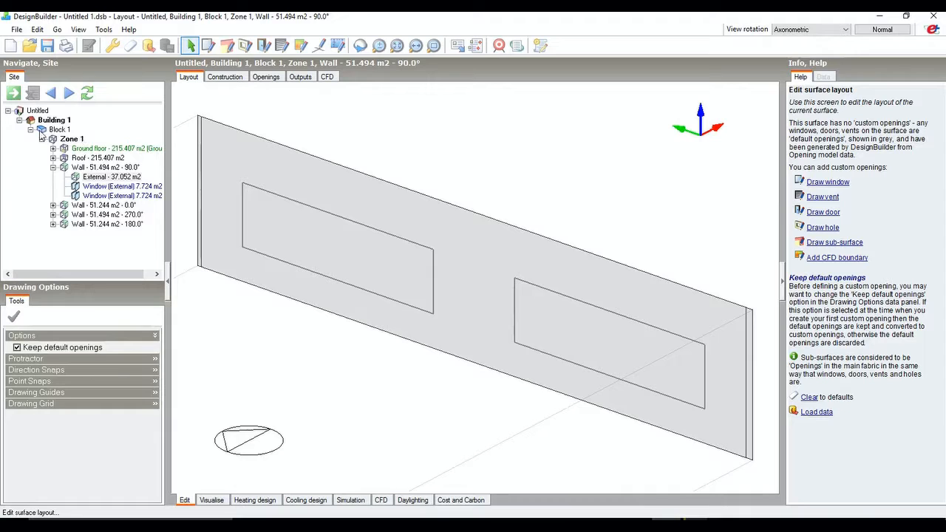
click(53, 119)
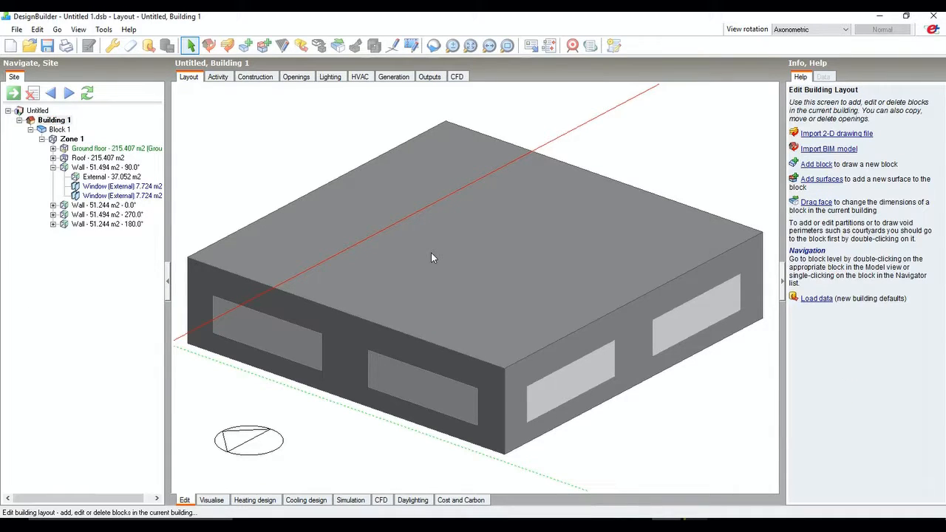
Open Building 1's activity data, expand the metabolic settings and bring up the schedule library for the occupancy schedule.
click(220, 79)
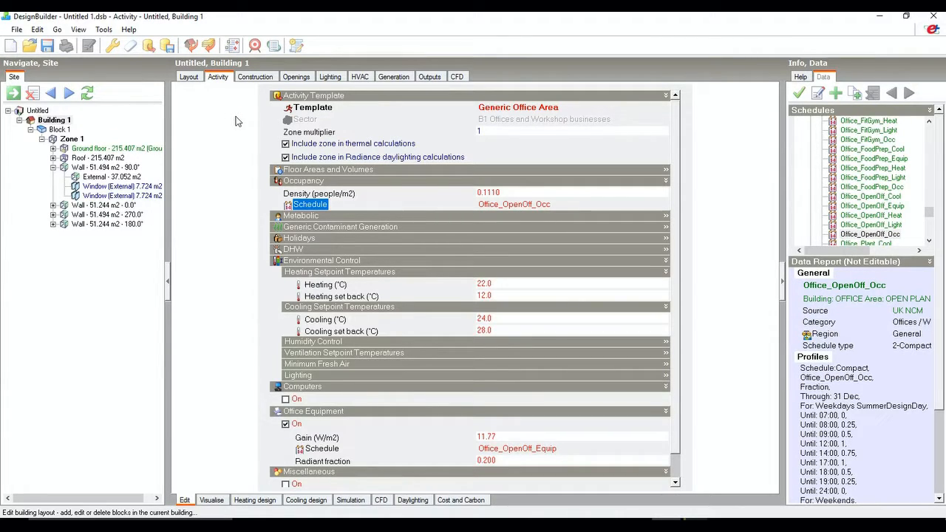
click(296, 215)
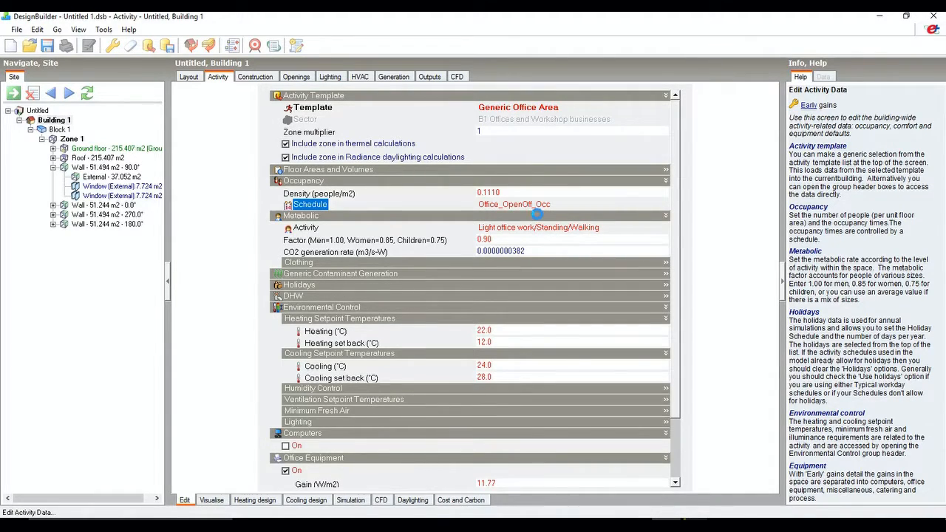
click(529, 207)
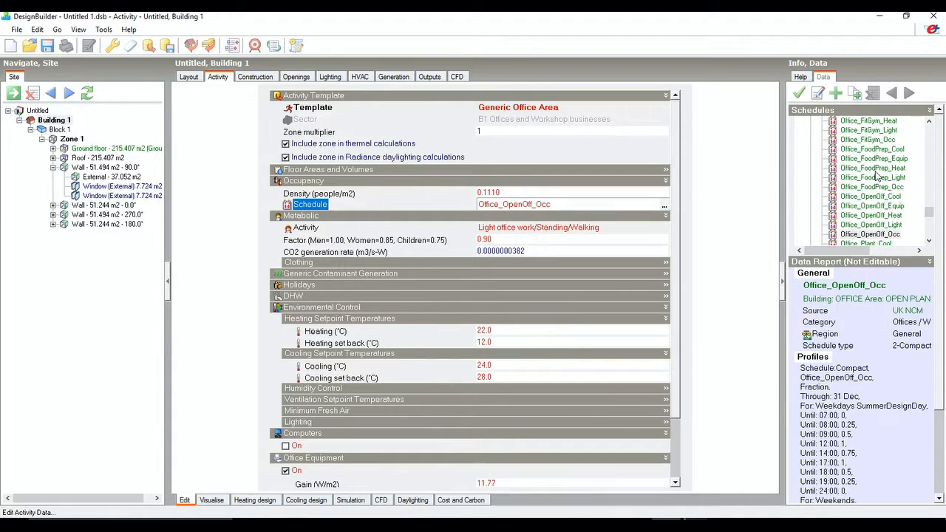
Collapse the General and Offices / Workshop businesses categories in the schedule library and review the available building categories.
scroll(876, 175, up, 2)
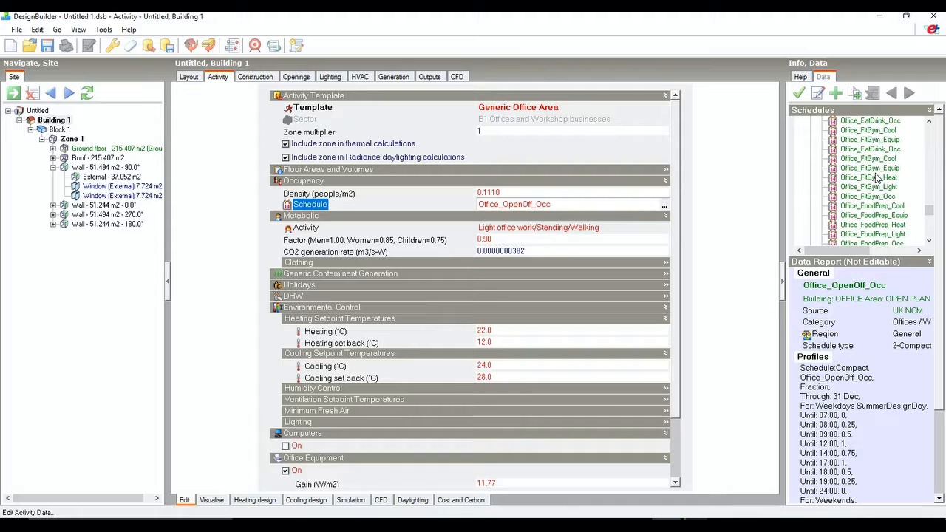
scroll(877, 178, up, 2)
scroll(876, 178, up, 10)
scroll(842, 181, up, 10)
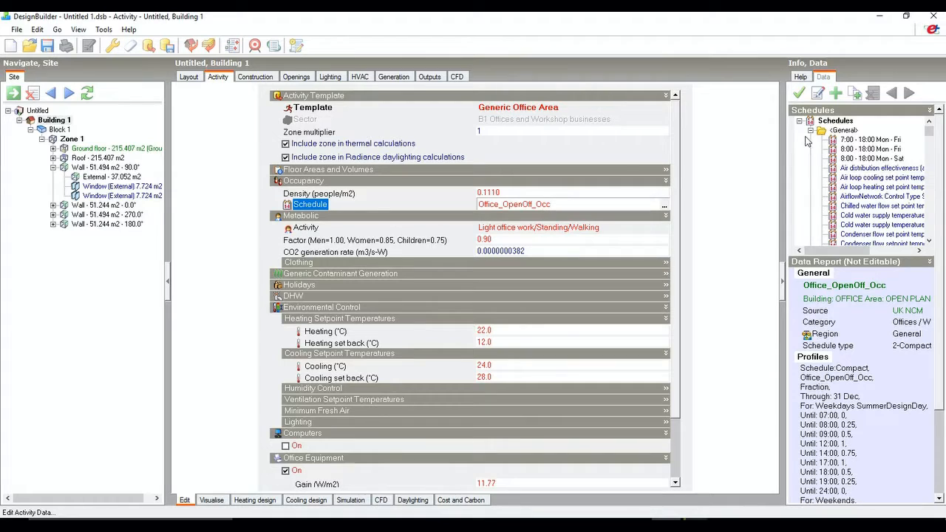
click(810, 130)
scroll(863, 183, down, 4)
click(810, 150)
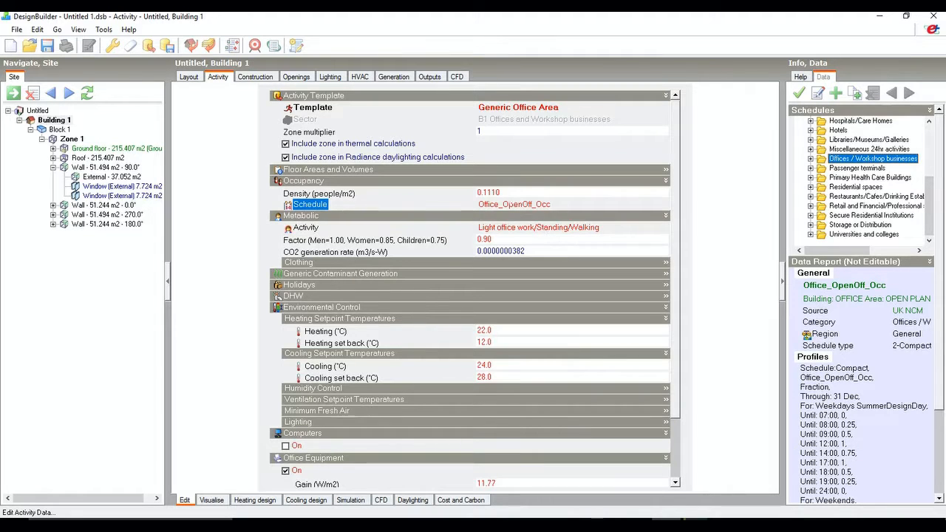
Return to the assigned occupancy schedule in the library and preview the Office_FoodPrep_Occ and Office_FitGym_Light schedules.
click(504, 207)
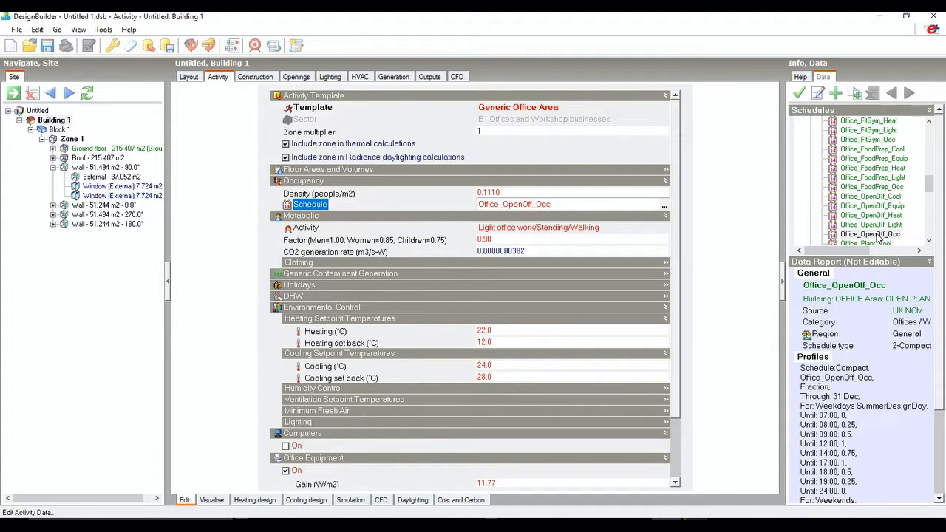
click(879, 196)
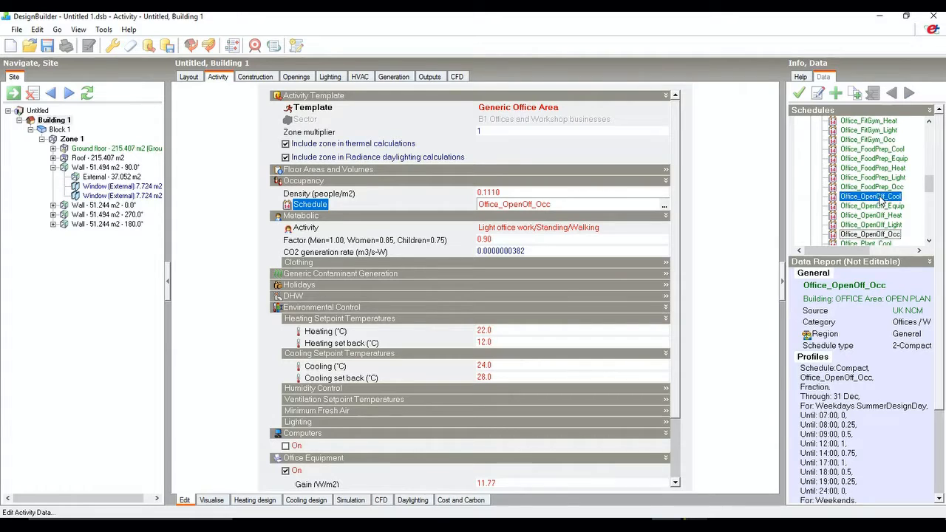
key(Up)
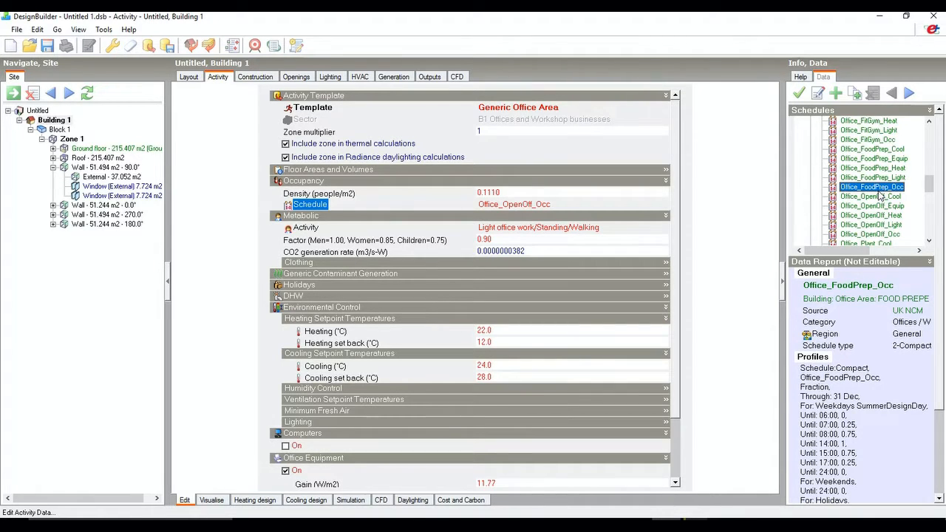
click(869, 131)
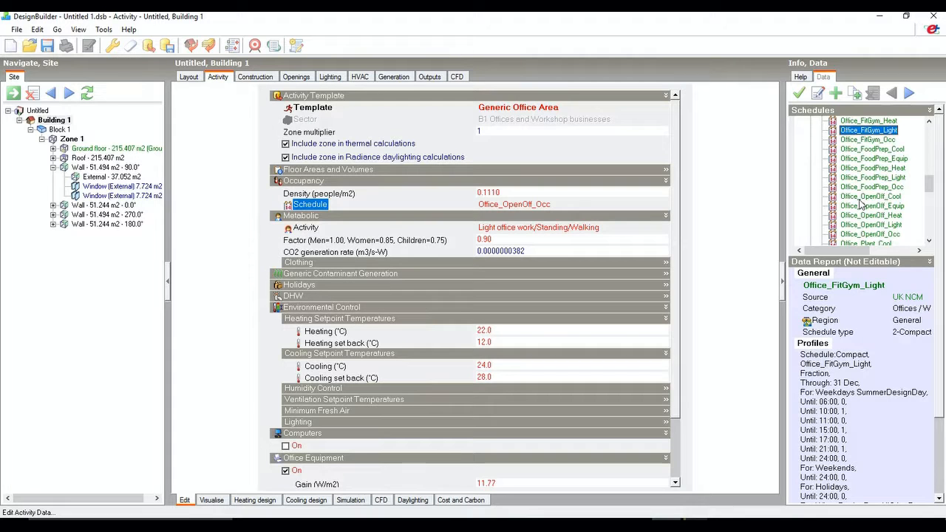
scroll(860, 206, up, 2)
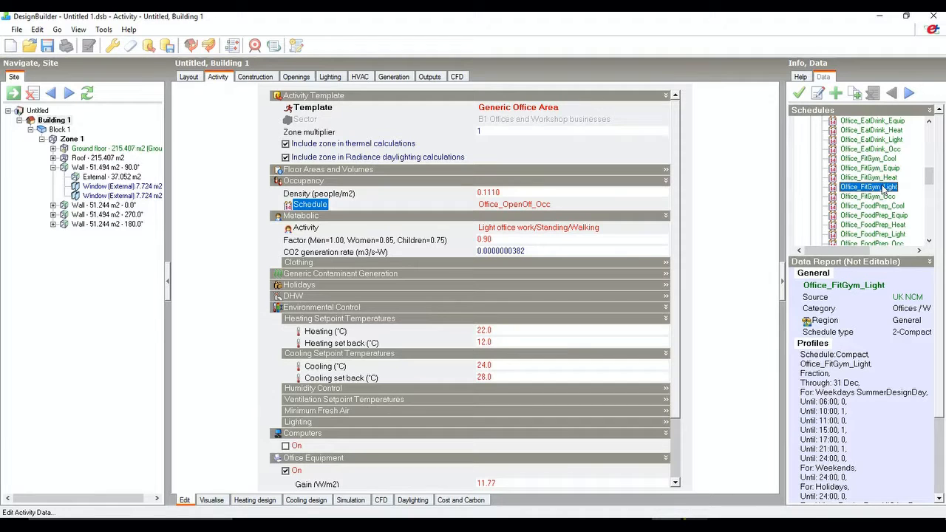
Open the Office_FitGym_Light schedule, examine the fraction, weekday and weekend lines of its compact profile, and close the schedule data without changes.
click(818, 93)
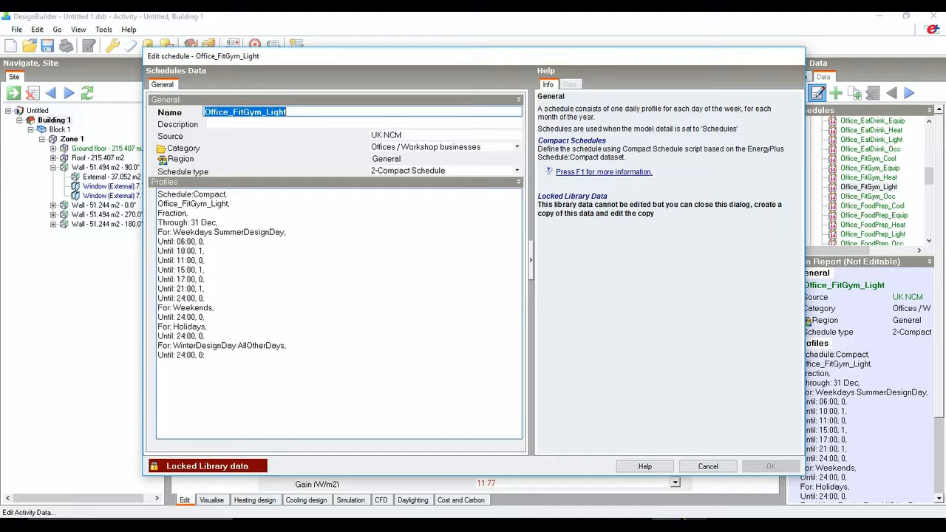
drag(193, 213, 158, 215)
click(190, 213)
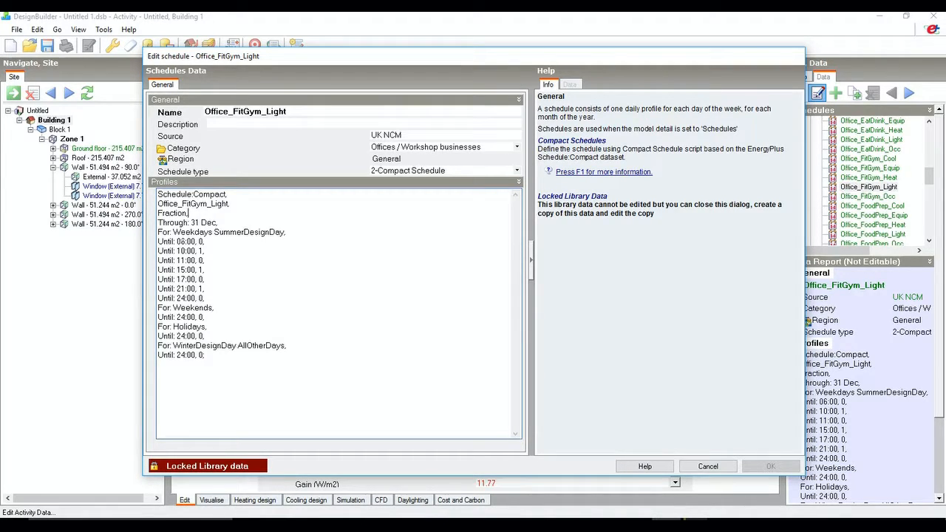
drag(173, 233, 243, 232)
drag(173, 307, 213, 307)
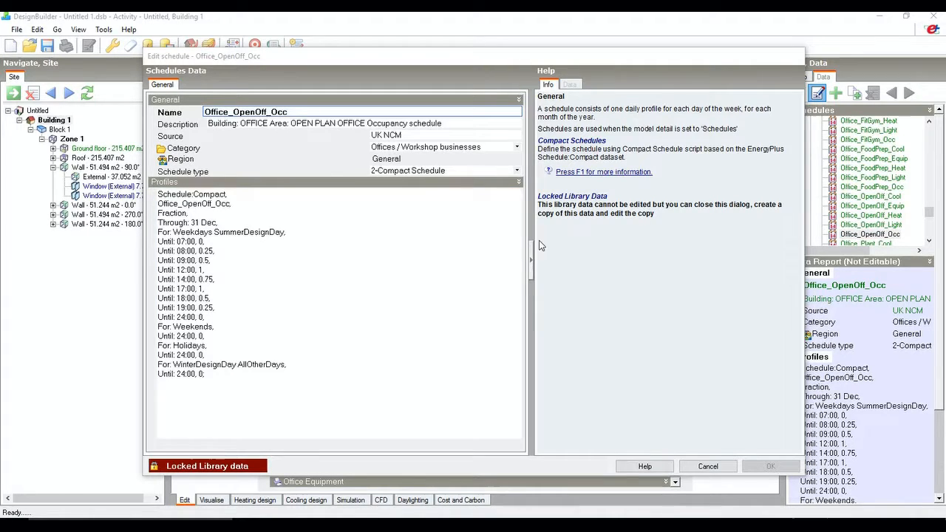
click(708, 466)
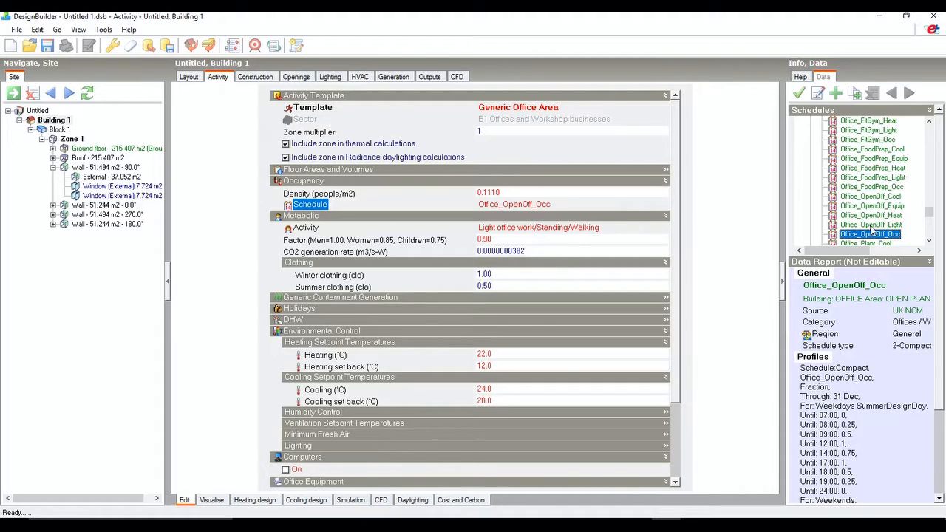
Open the Office_OpenOff_Occ schedule, try the 7/12 Schedule type, and bring up the profile library for the January Saturday cell.
click(817, 93)
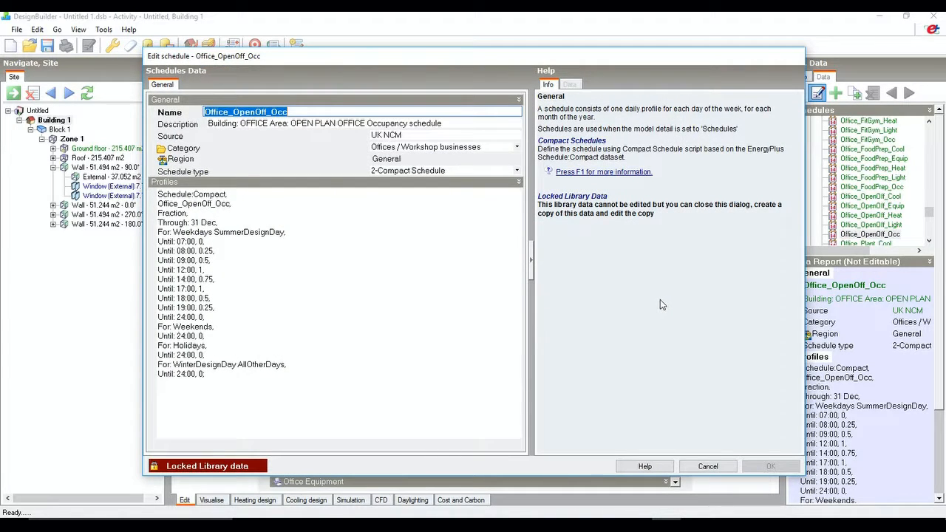
click(436, 171)
click(435, 182)
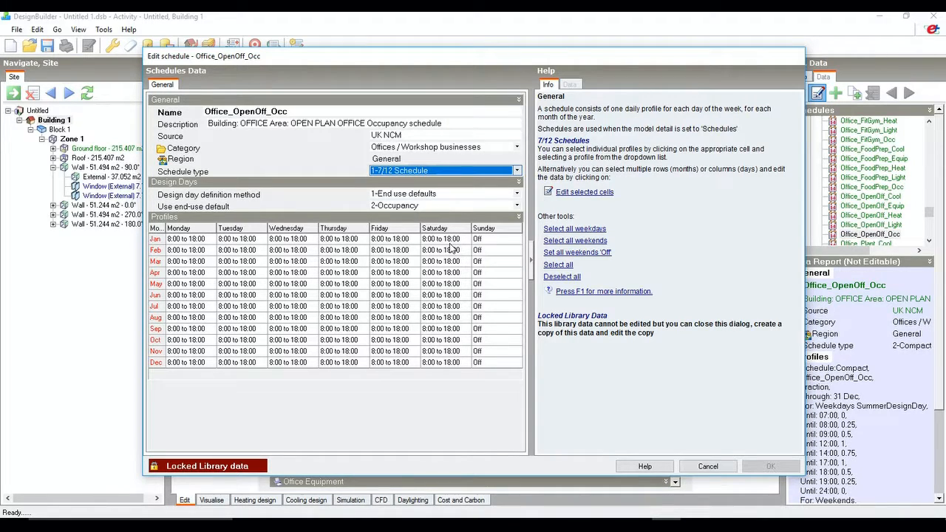
click(451, 240)
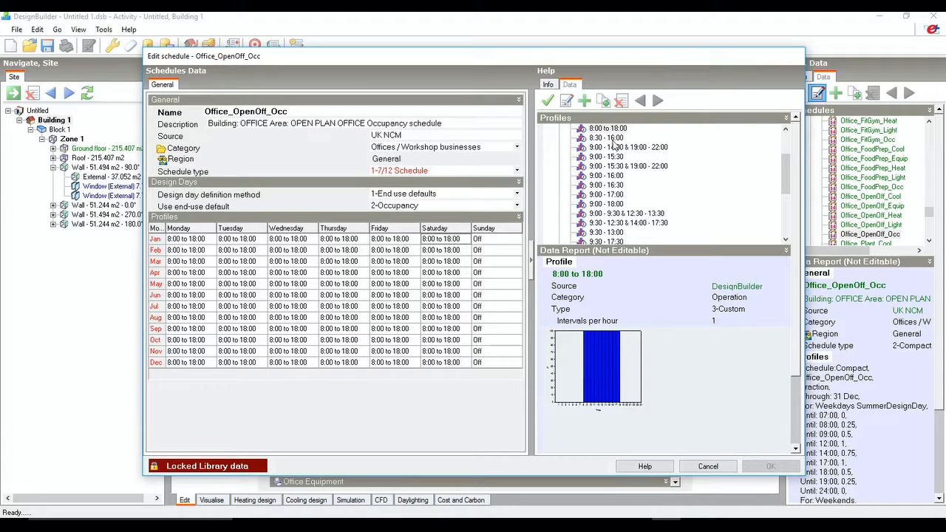
scroll(598, 150, up, 1)
scroll(598, 150, up, 1)
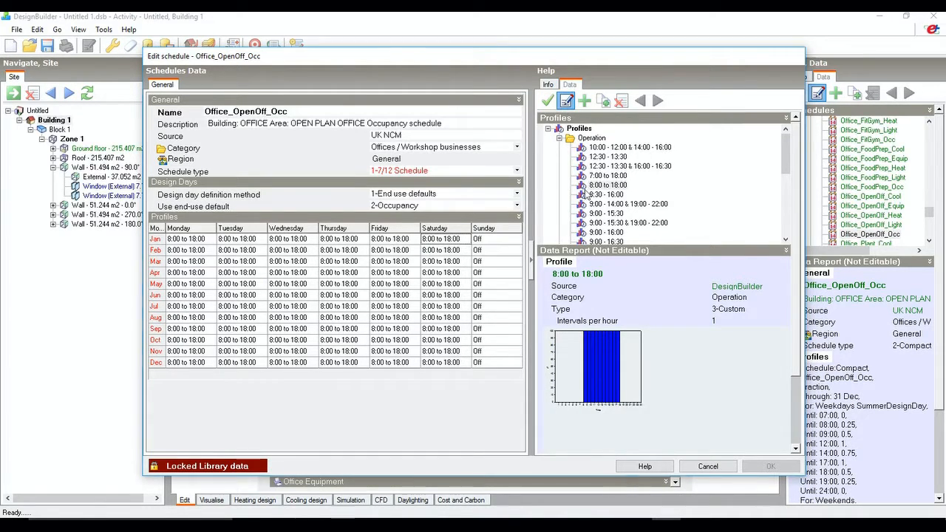
Open the 8:00 to 18:00 profile, try the 14:00 to 15:00 bar at 55%, restore it to 100%, and cancel the profile and schedule edits.
double_click(591, 185)
drag(412, 201, 422, 279)
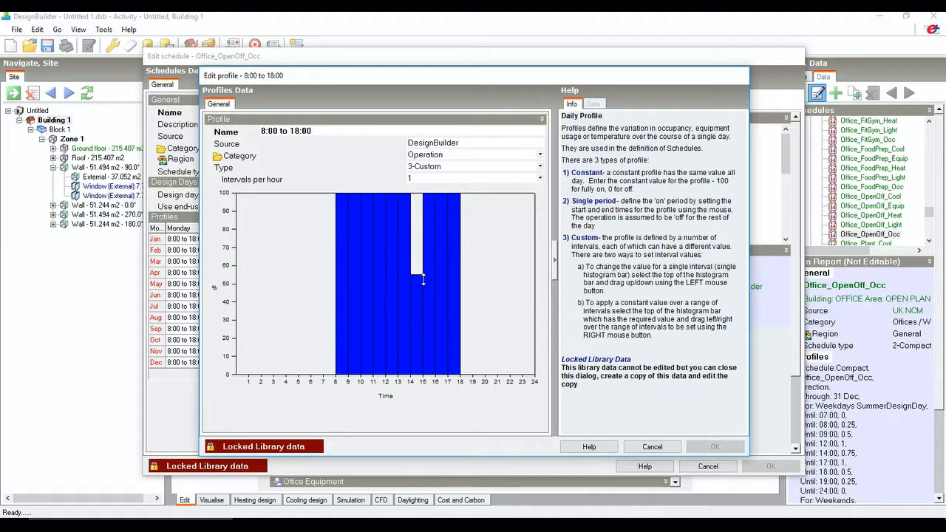
mouse_move(409, 358)
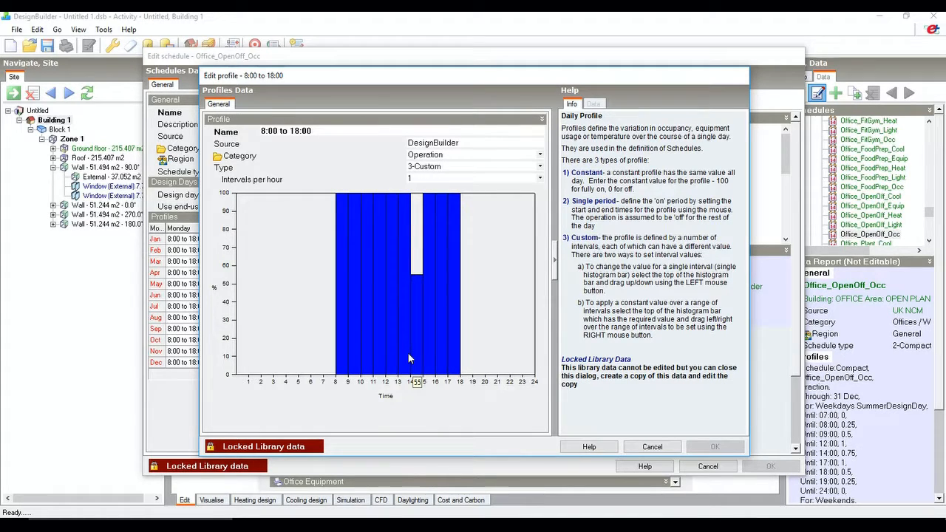
drag(417, 275, 435, 185)
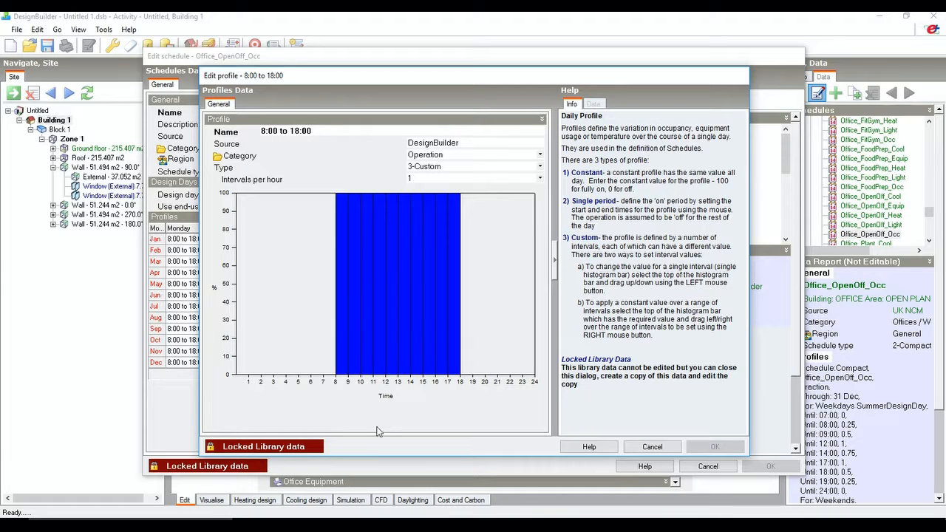
click(648, 448)
click(591, 194)
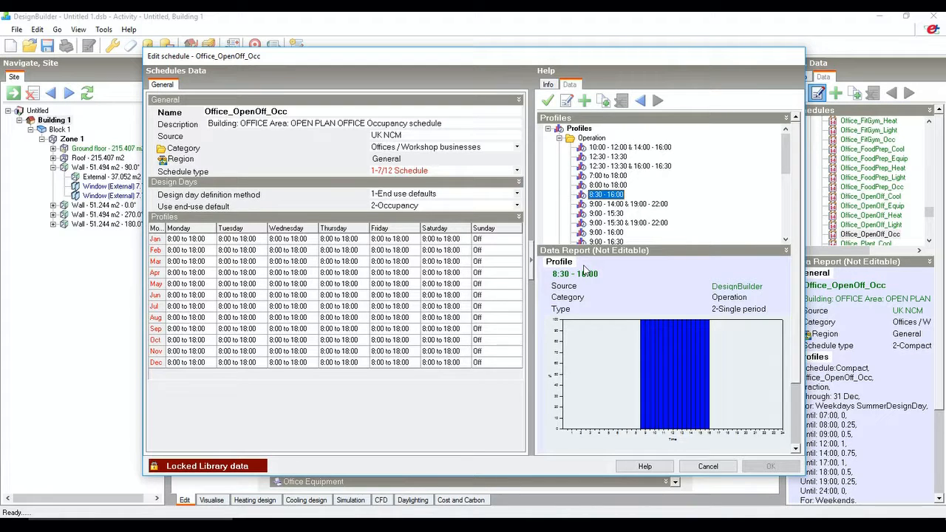
click(708, 466)
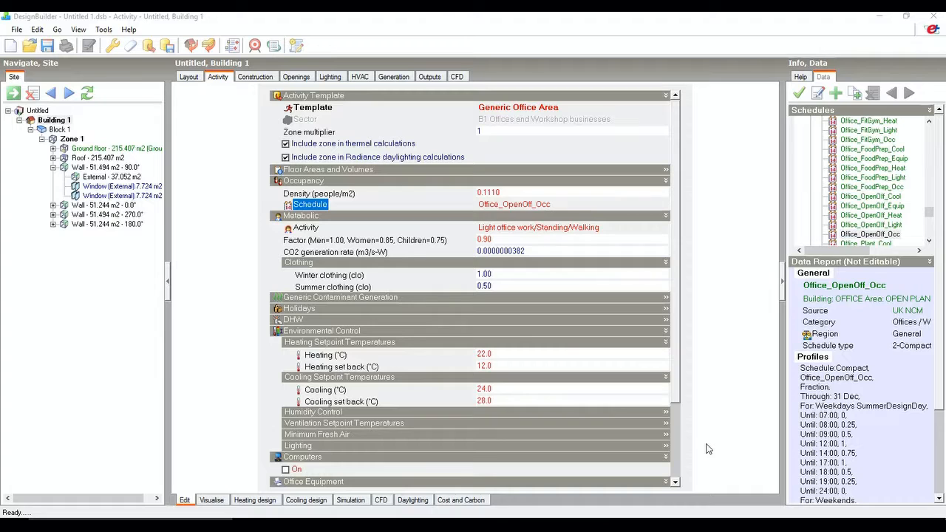
Review the metabolic activity, previewing Office work/Standing/Walking, and inspect the metabolic factor and occupancy density fields.
click(565, 228)
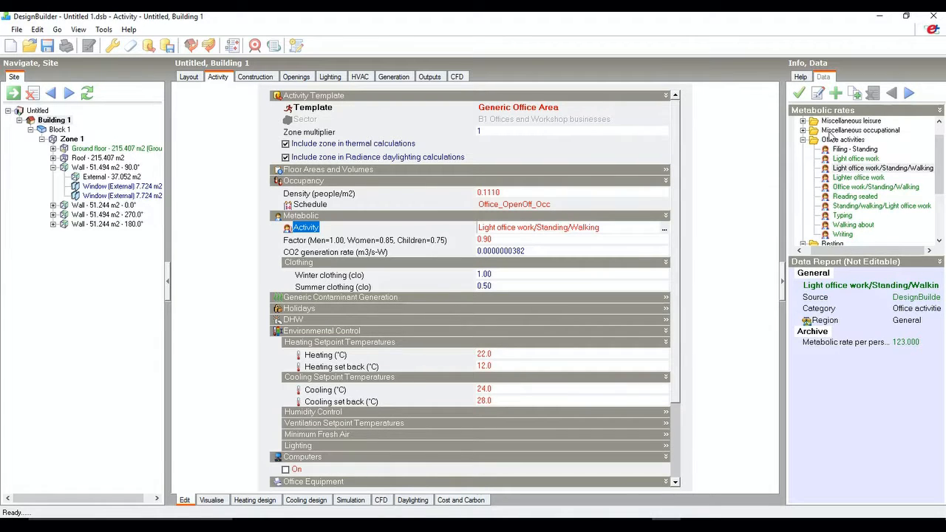
click(851, 189)
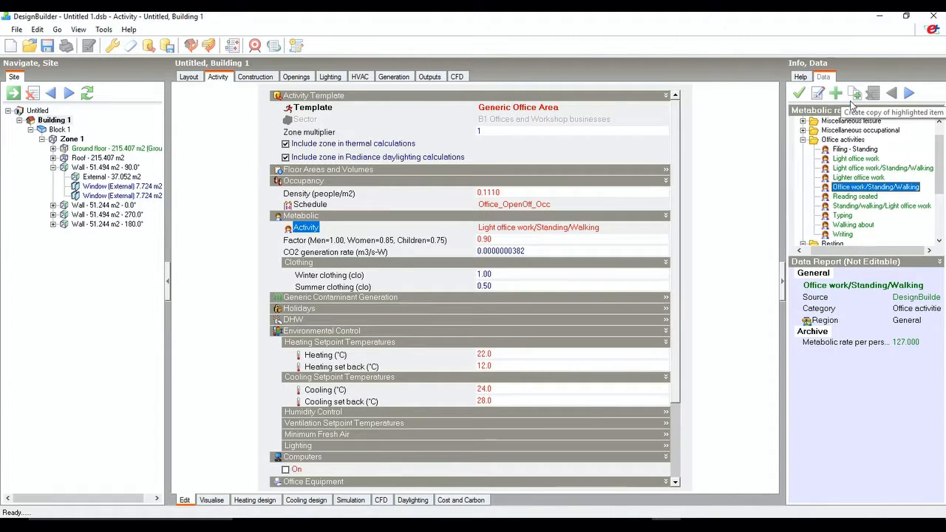
click(487, 239)
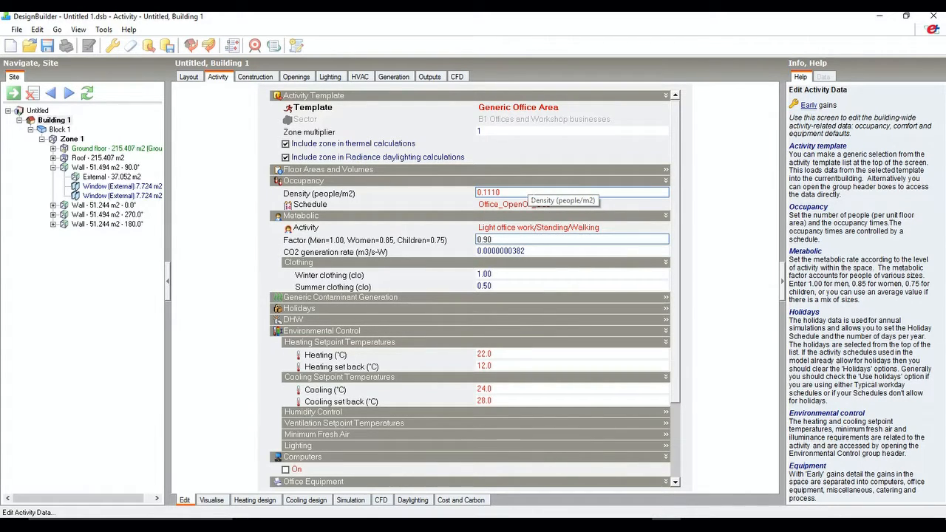
click(520, 193)
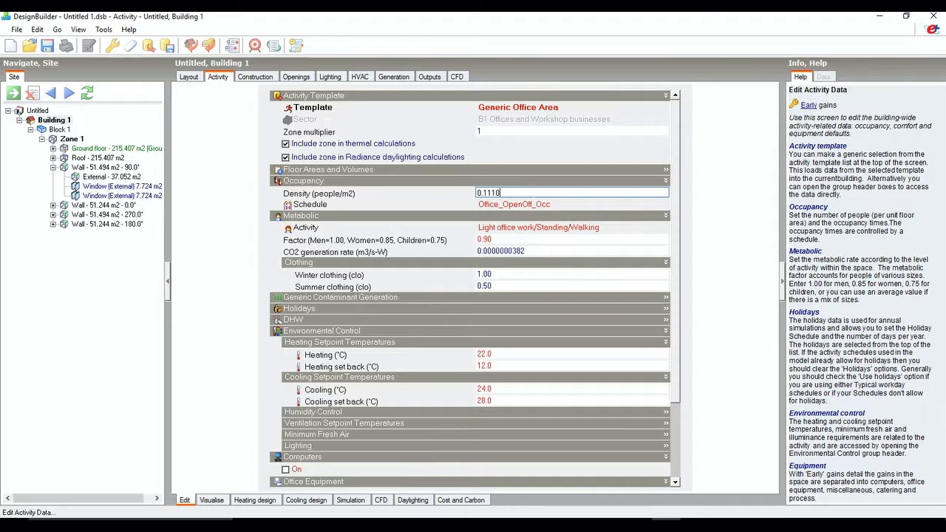
Open the building's model options, expand the gains data and examine the occupancy method setting.
click(37, 30)
click(81, 147)
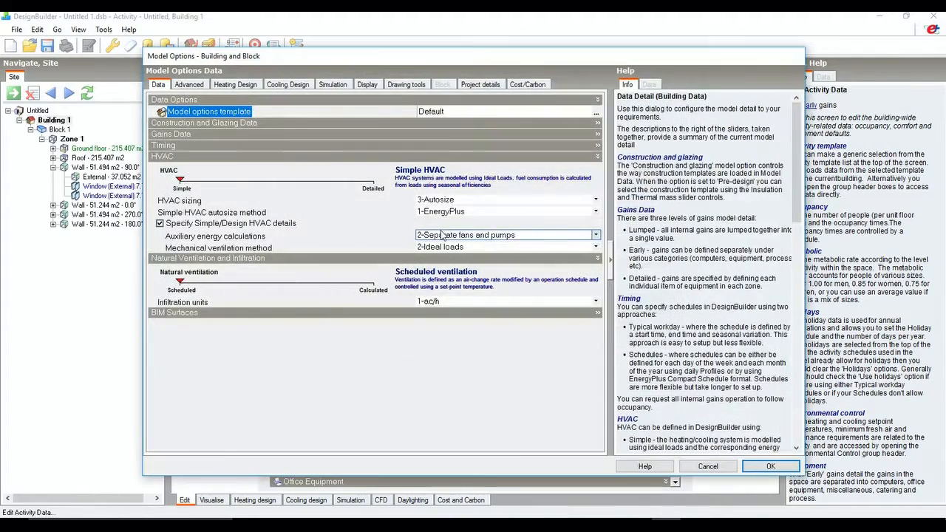
click(246, 134)
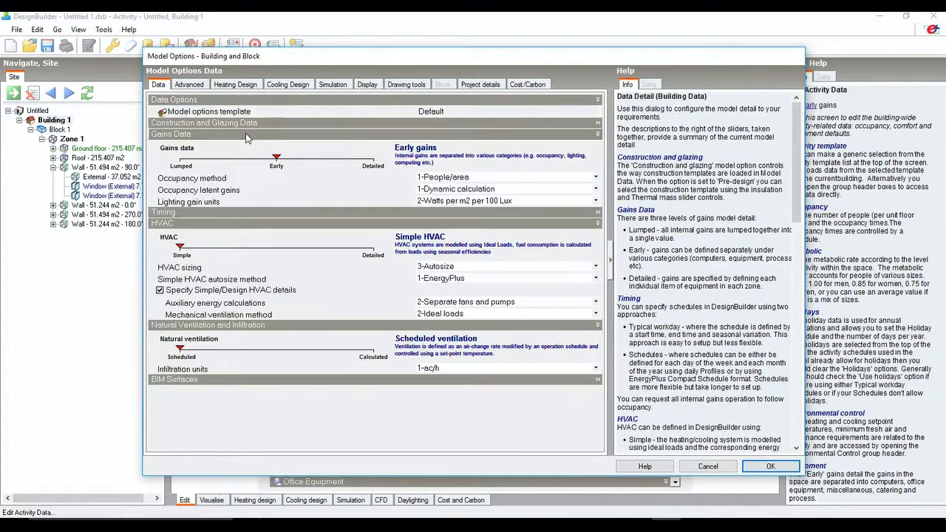
click(432, 176)
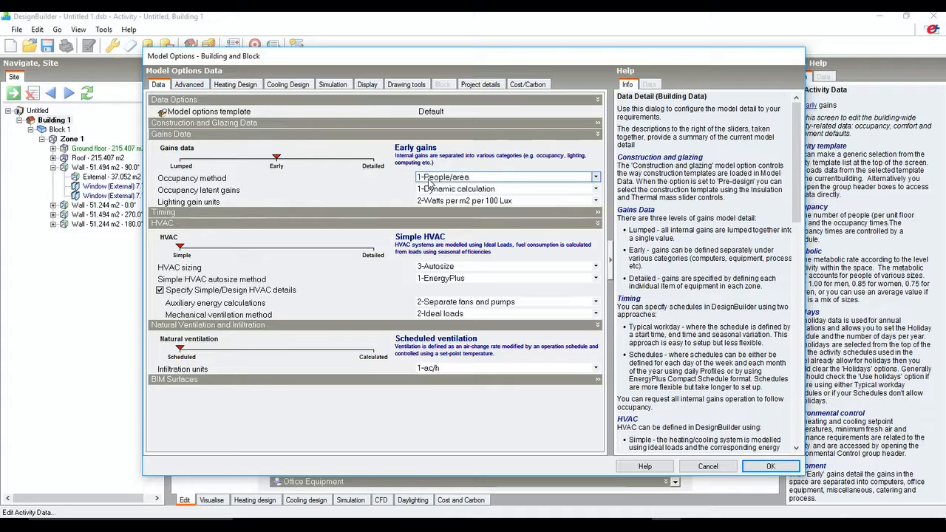
click(429, 178)
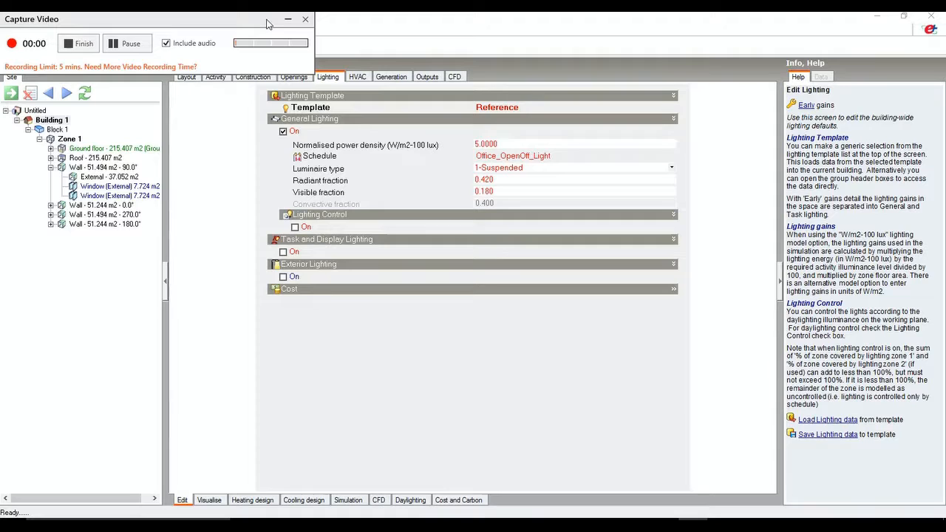
Examine the normalised power density value in Building 1's general lighting settings.
click(288, 19)
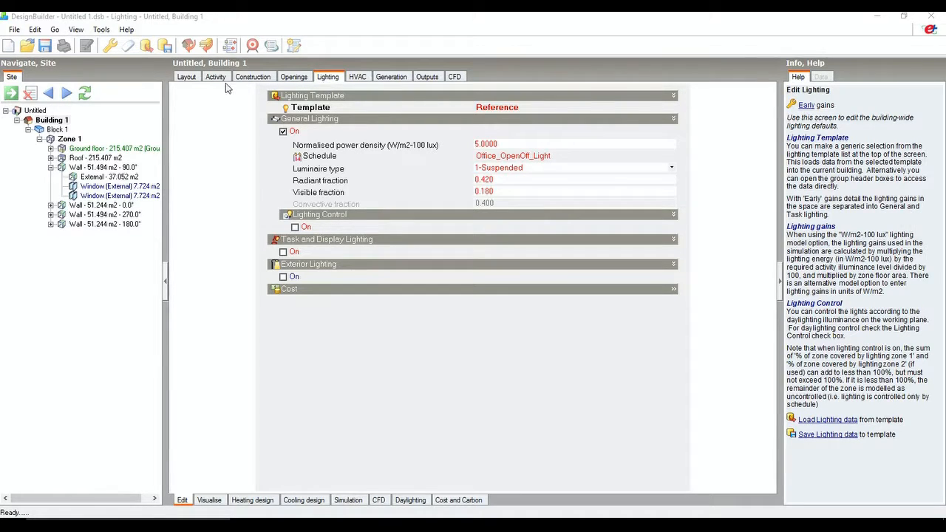
click(489, 144)
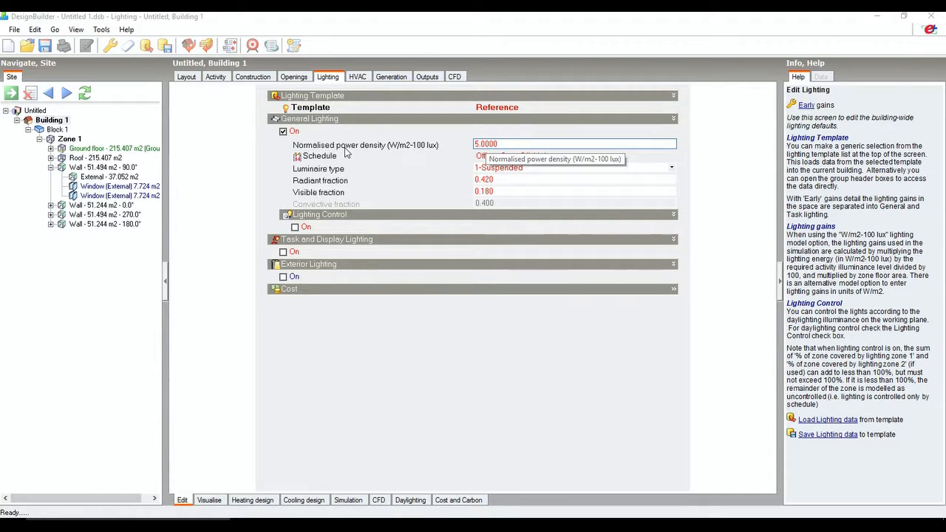
double_click(487, 144)
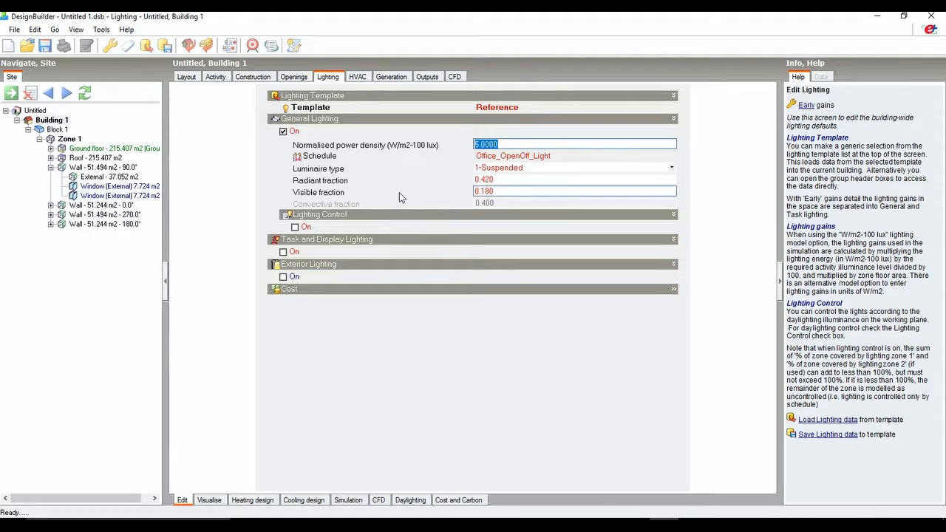
Open the Office_OpenOff_Light lighting schedule, try the 1-7/12 Schedule type, and inspect the January Saturday profile.
click(486, 160)
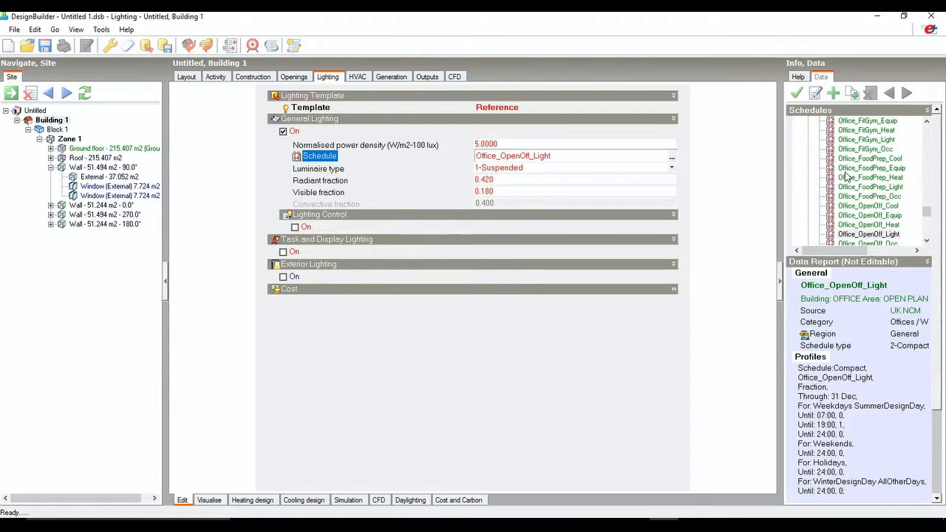
click(816, 94)
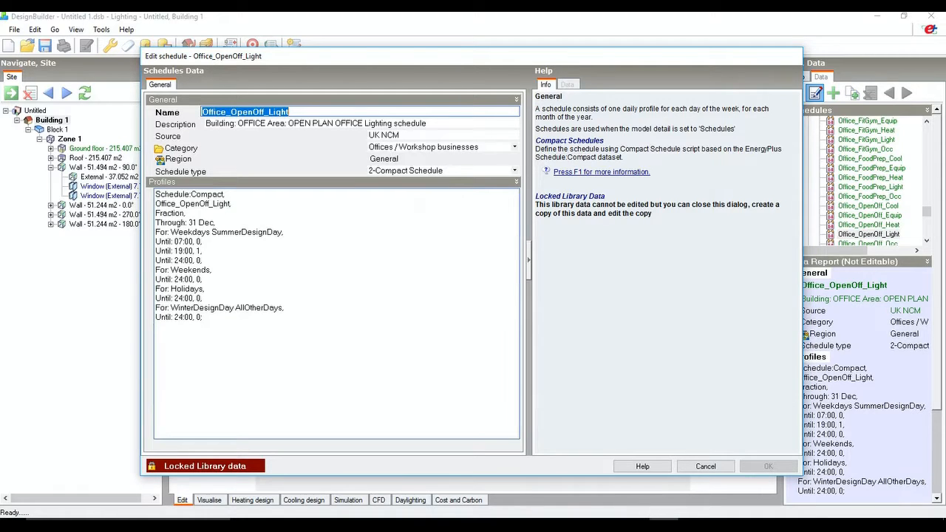
click(442, 172)
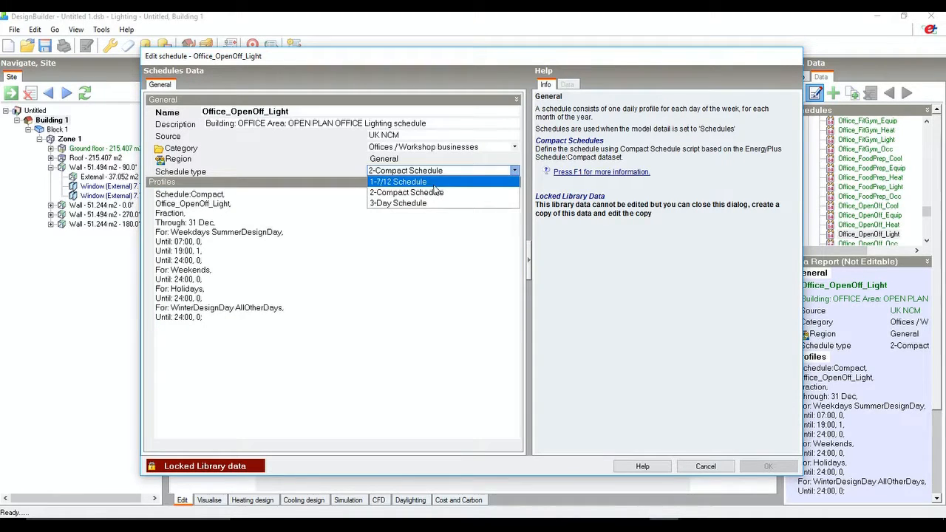
click(435, 184)
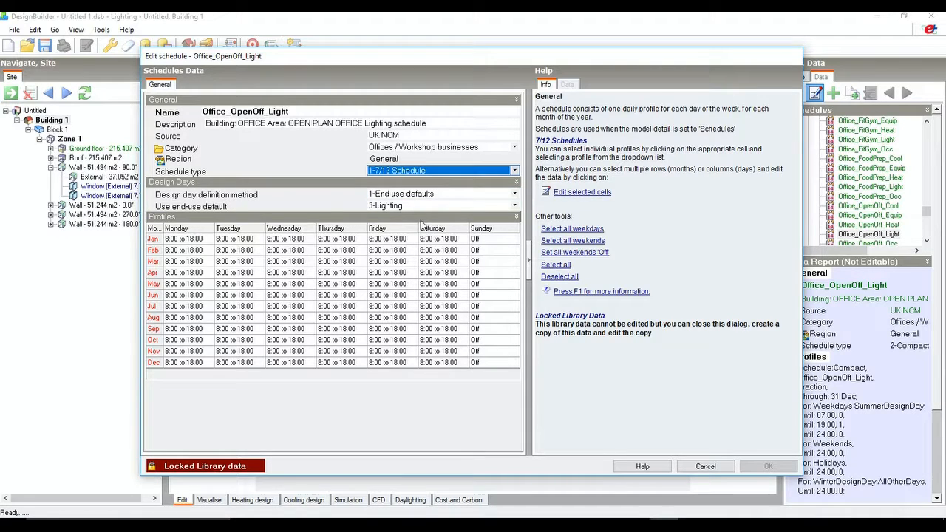
click(443, 171)
click(424, 245)
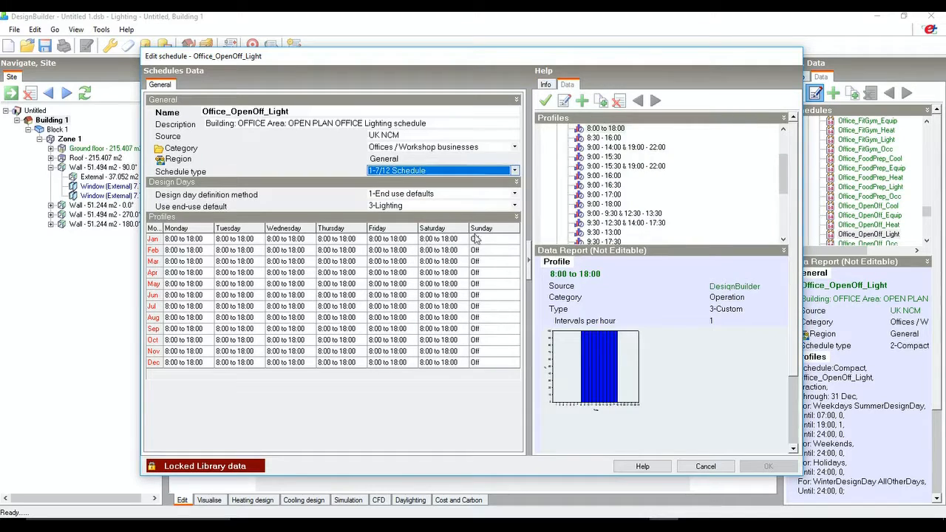
Open the 9:00 - 16:30 profile as 3-Custom, try the 11:30 to 12:00 bar at about 55%, and cancel the profile and schedule edits.
click(618, 185)
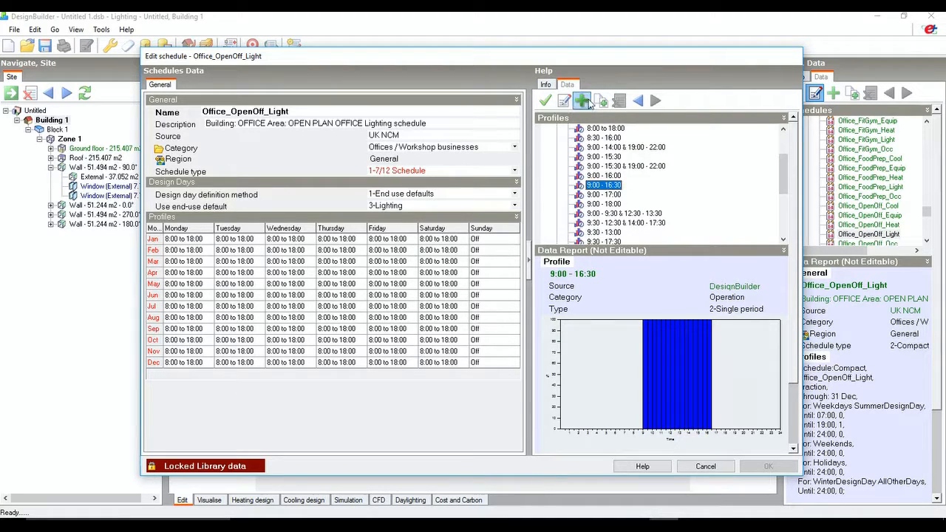
click(564, 100)
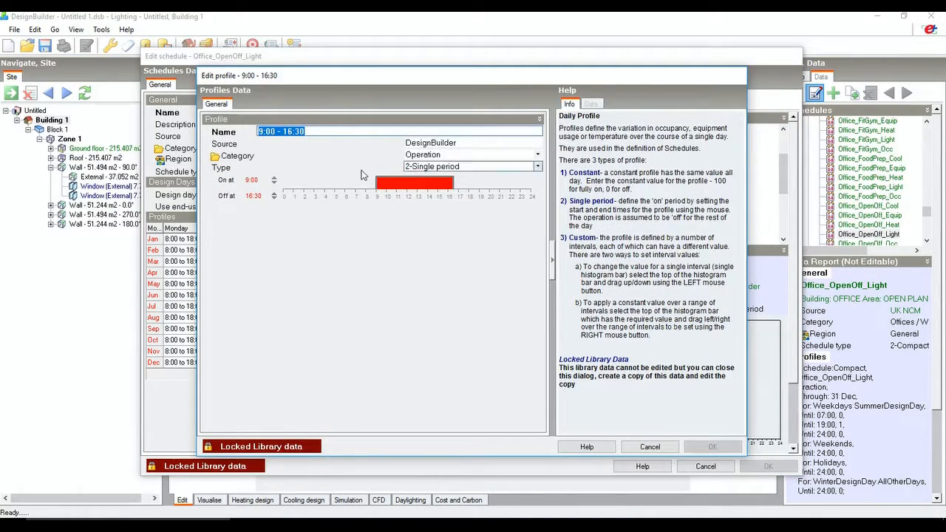
click(424, 167)
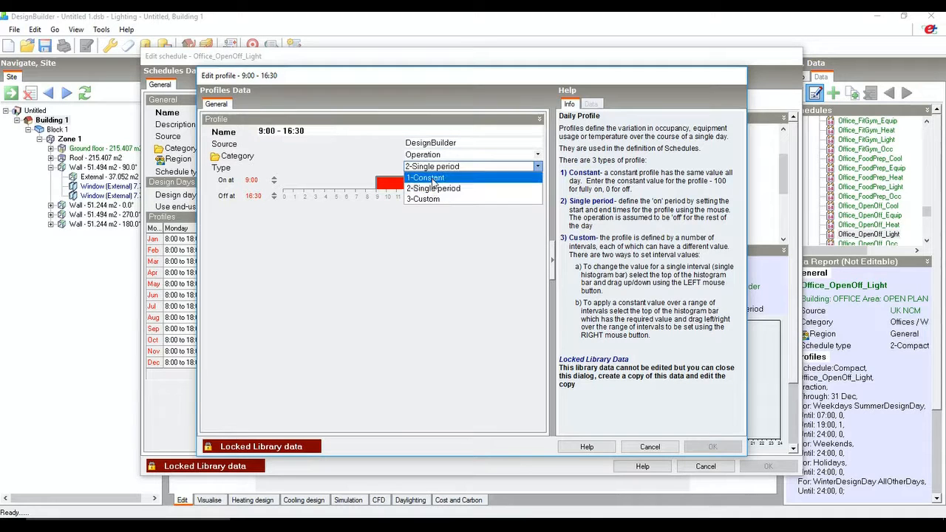
click(441, 196)
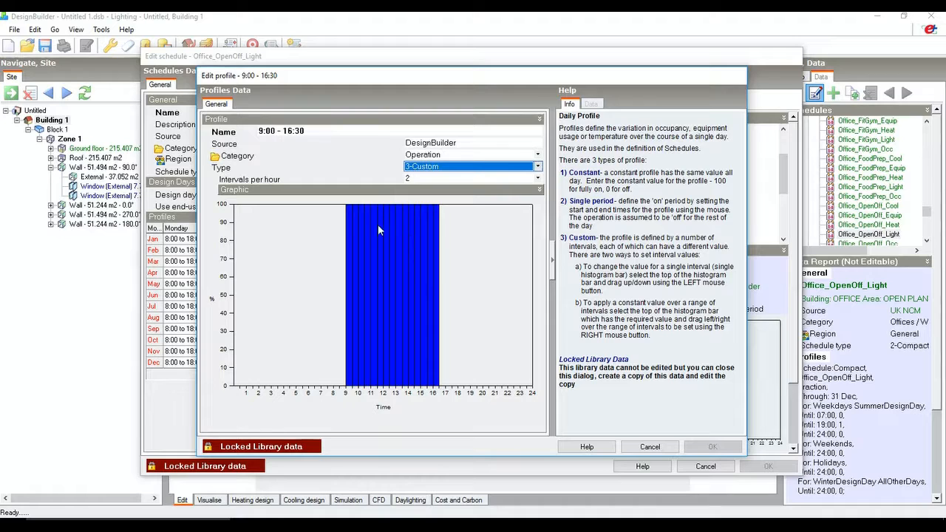
drag(380, 206, 406, 293)
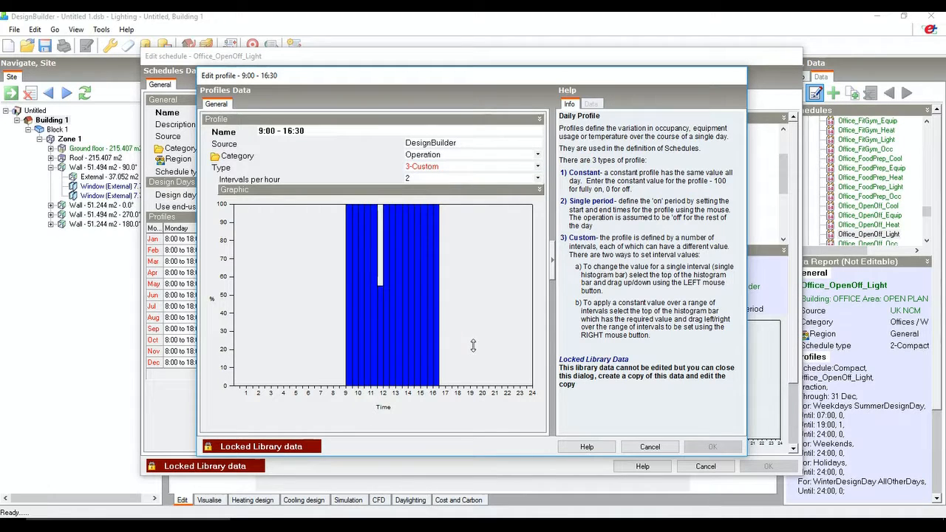
click(649, 447)
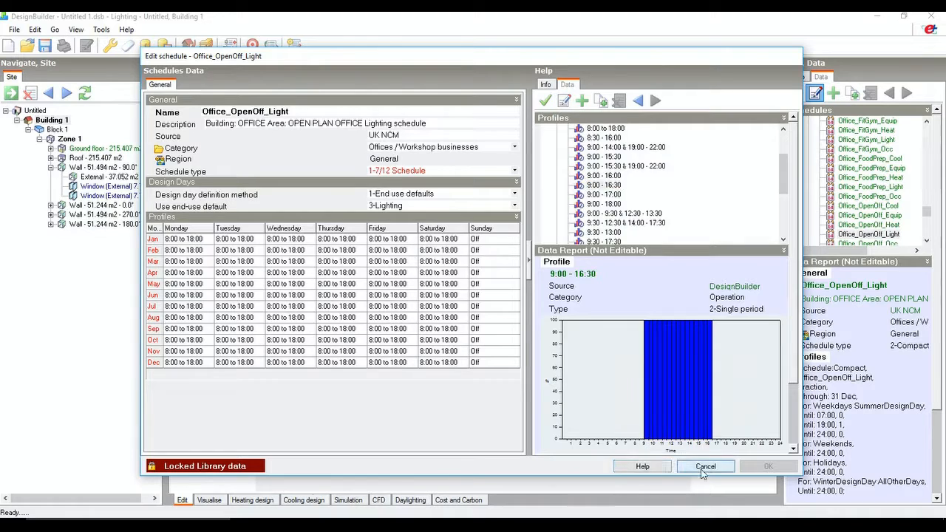
click(705, 466)
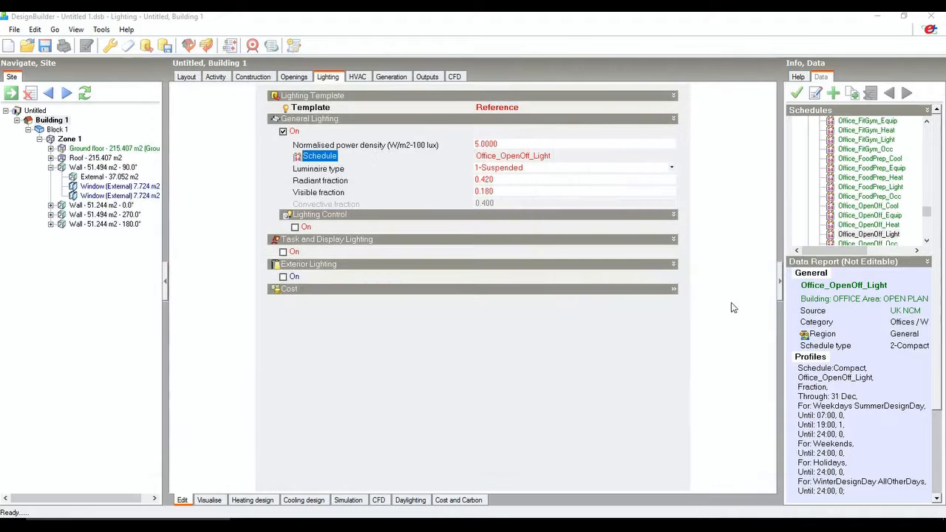
In the building's model options, expand the gains data and set the lighting gain units to 1-Watts per m2.
click(513, 142)
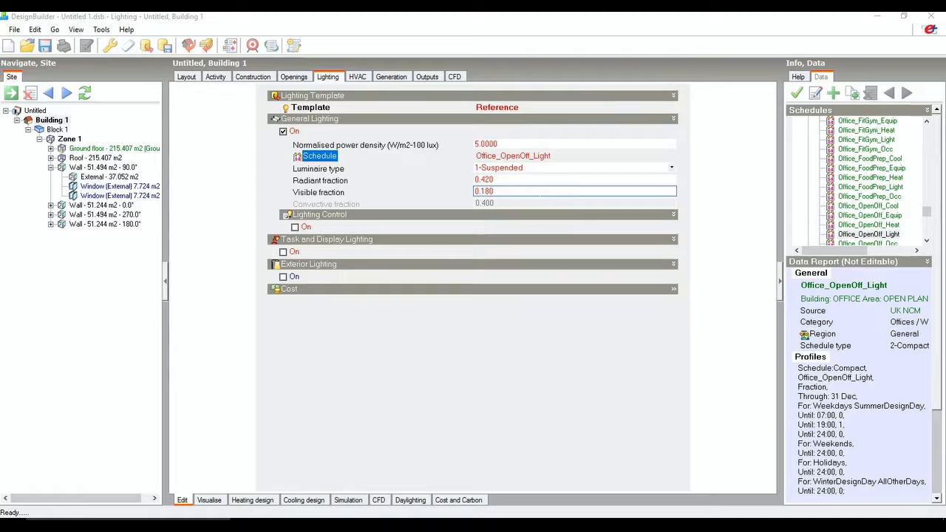
click(35, 30)
mouse_move(97, 115)
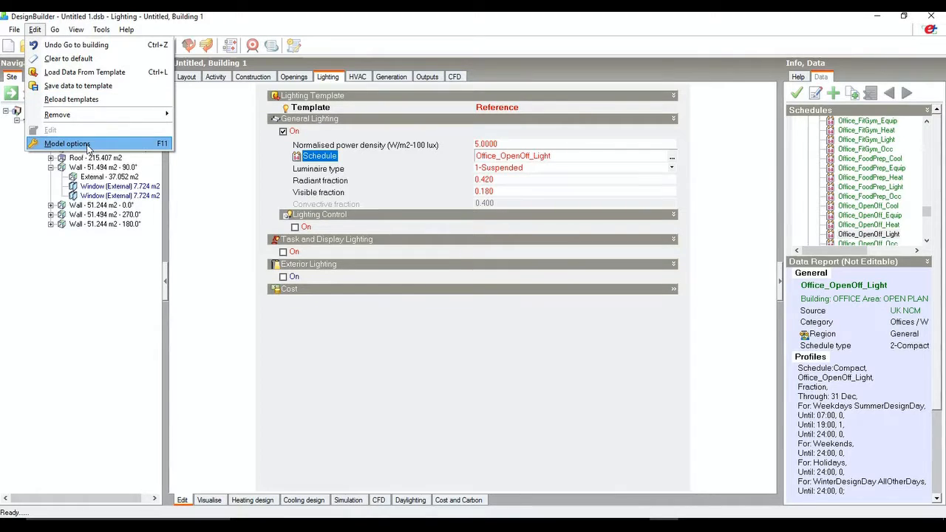
click(87, 145)
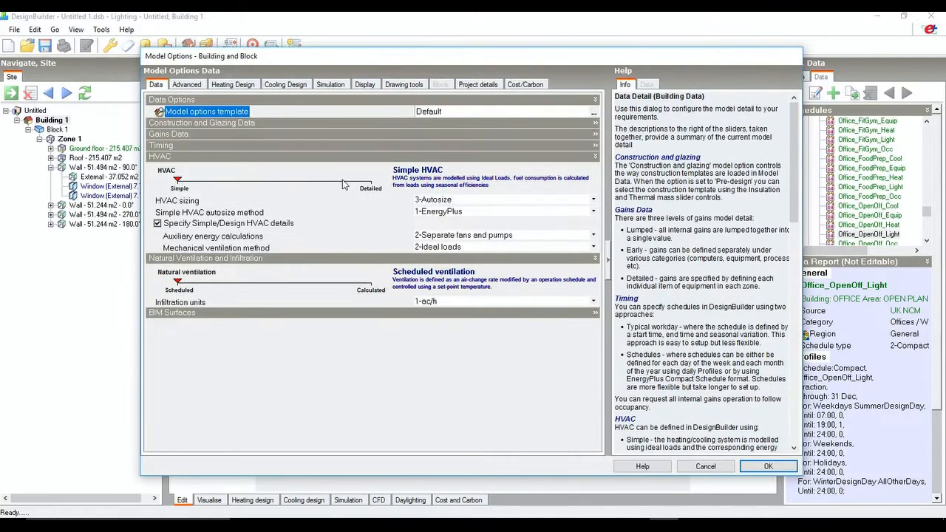
click(190, 135)
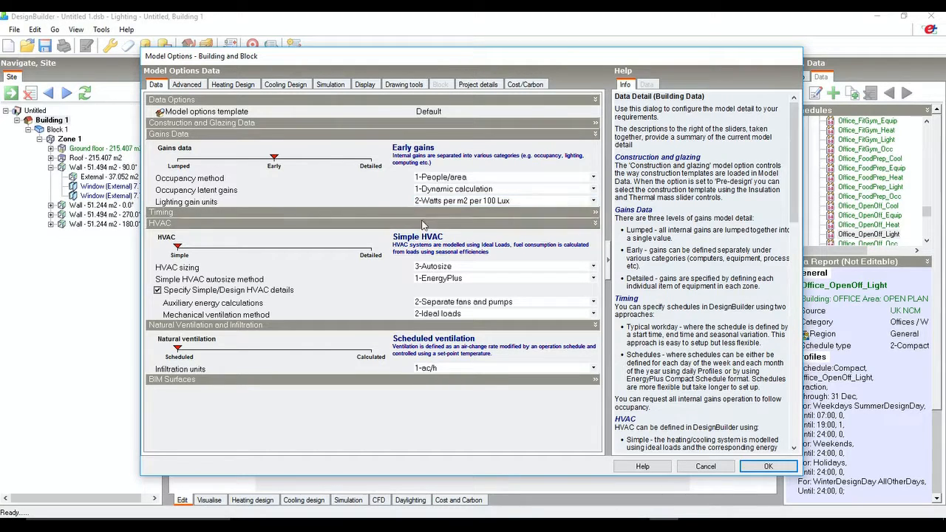
click(455, 201)
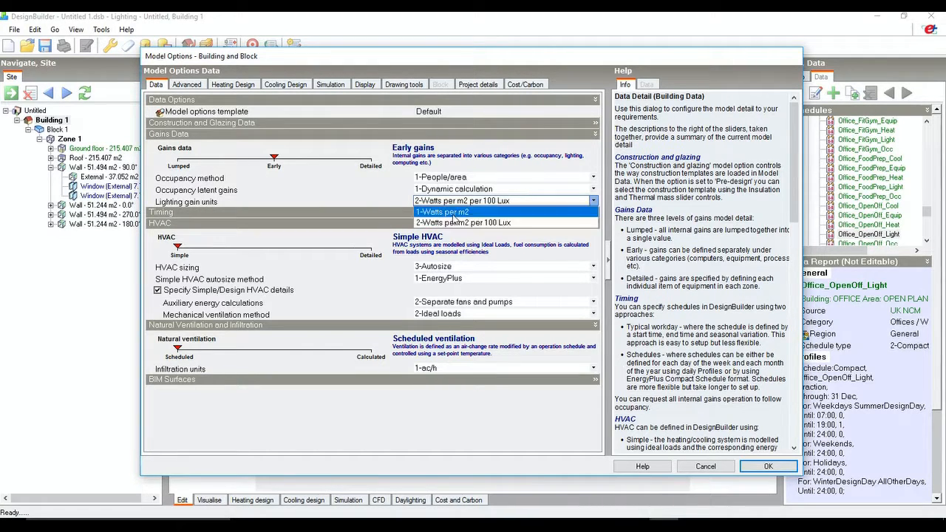
click(453, 212)
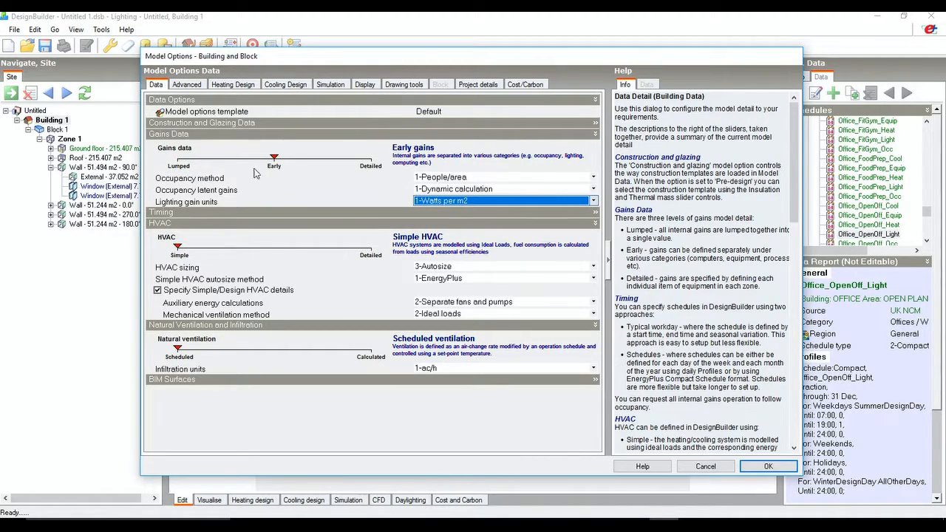
Preview the Lumped gains detail, restore Early, check the occupancy latent gains choices, and apply the model options.
click(179, 164)
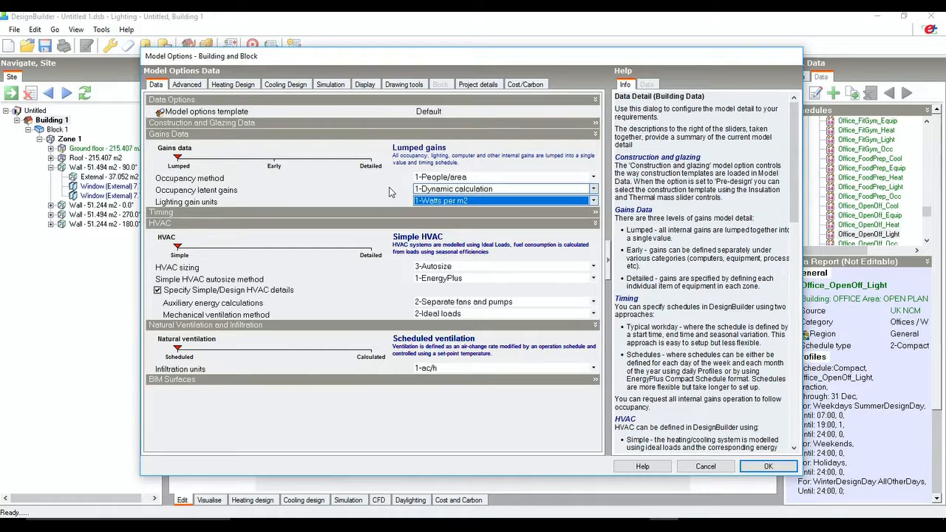
click(276, 166)
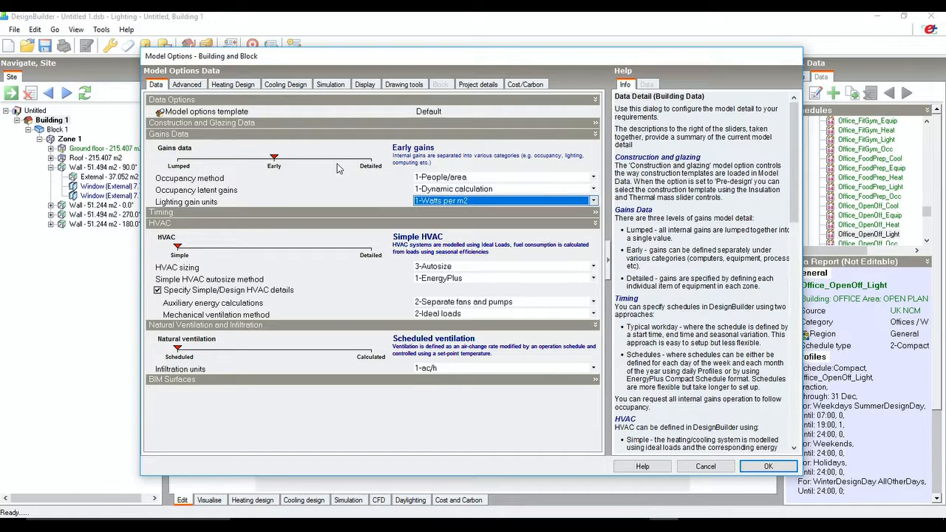
click(436, 191)
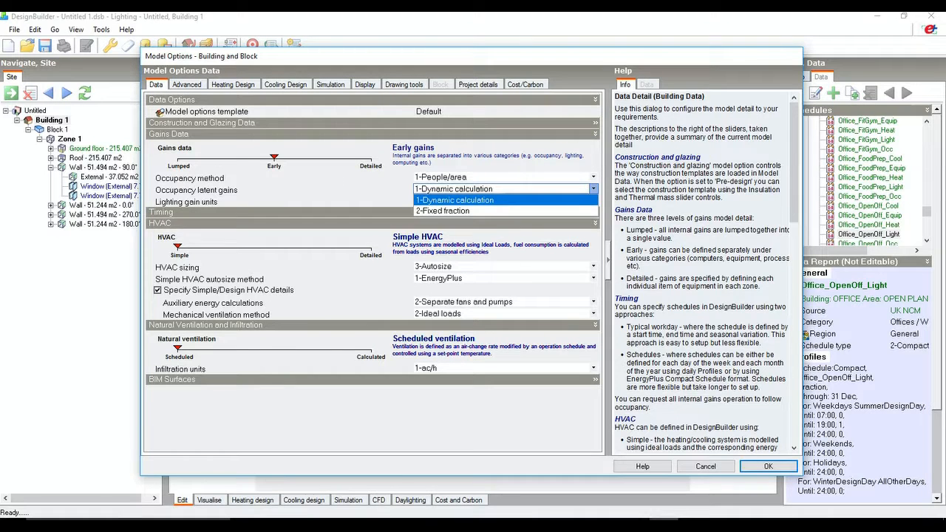
click(775, 468)
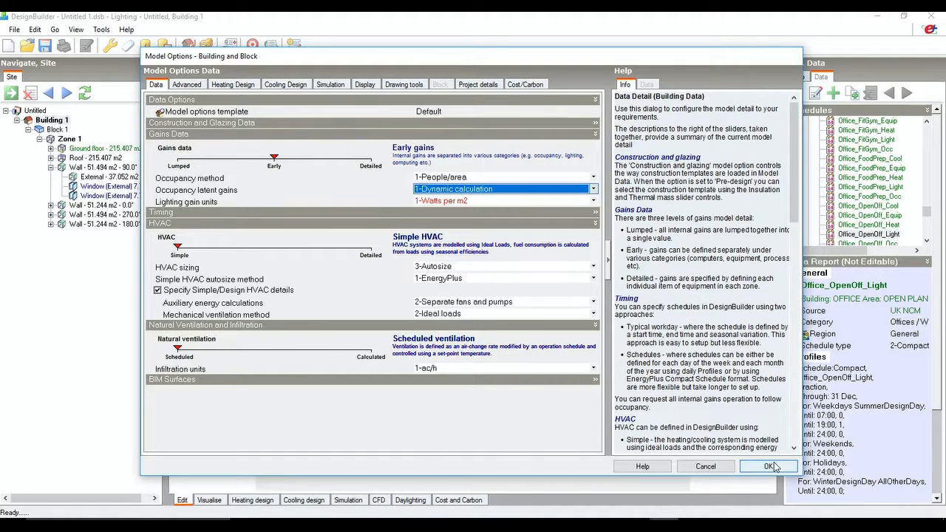
click(773, 467)
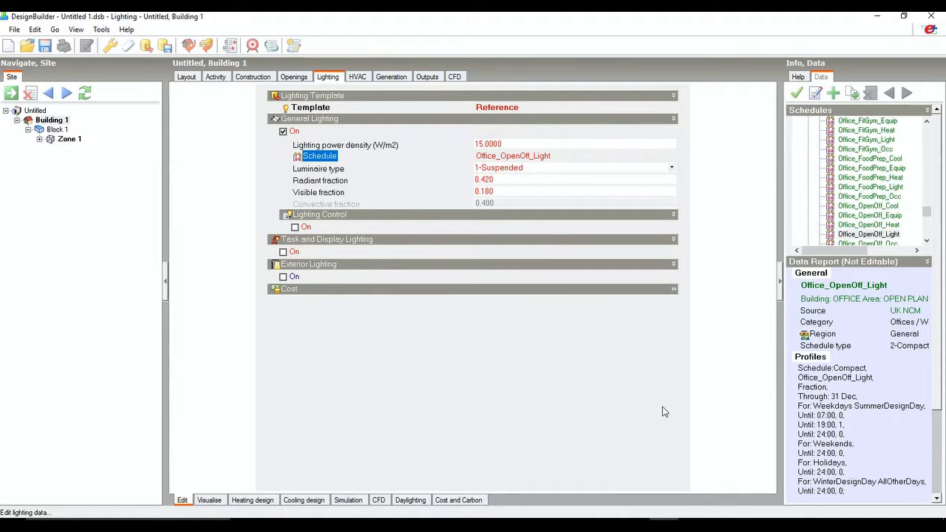
Review the lighting power density setting in general lighting and return to Building 1's layout view.
click(378, 147)
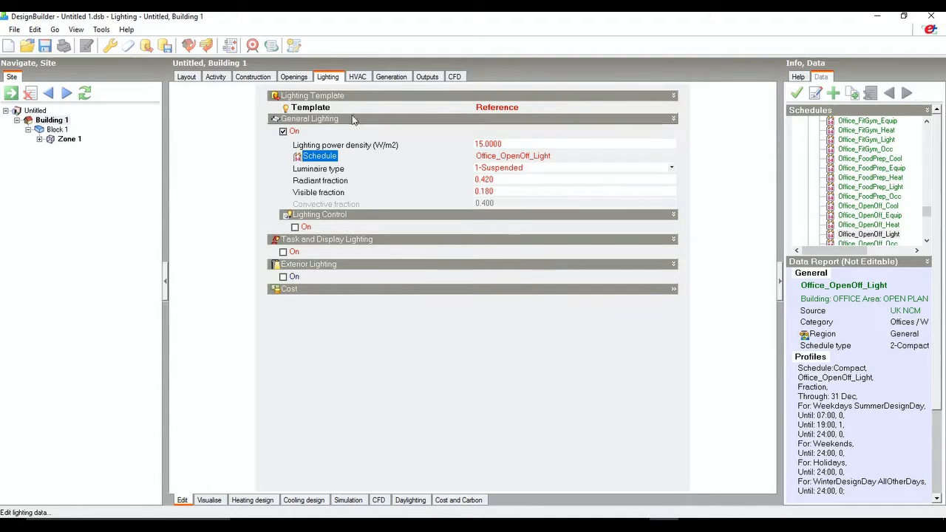
click(187, 76)
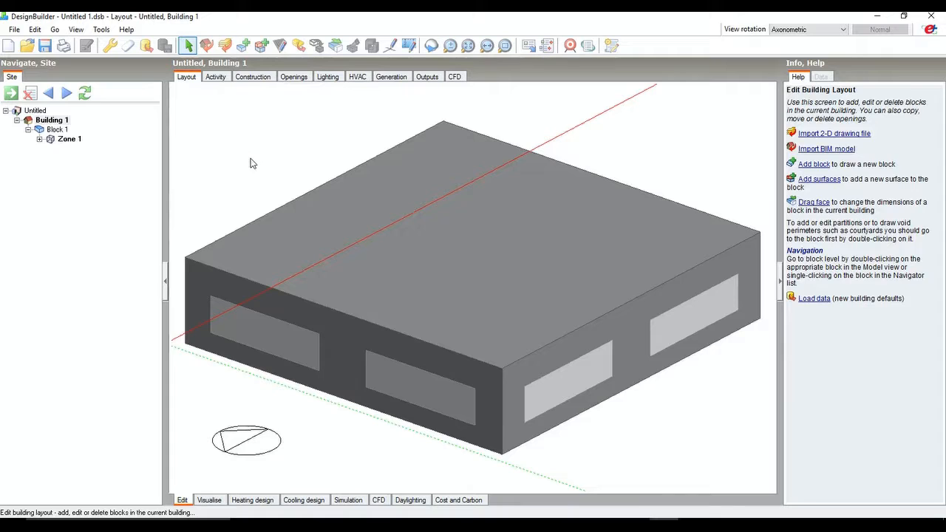